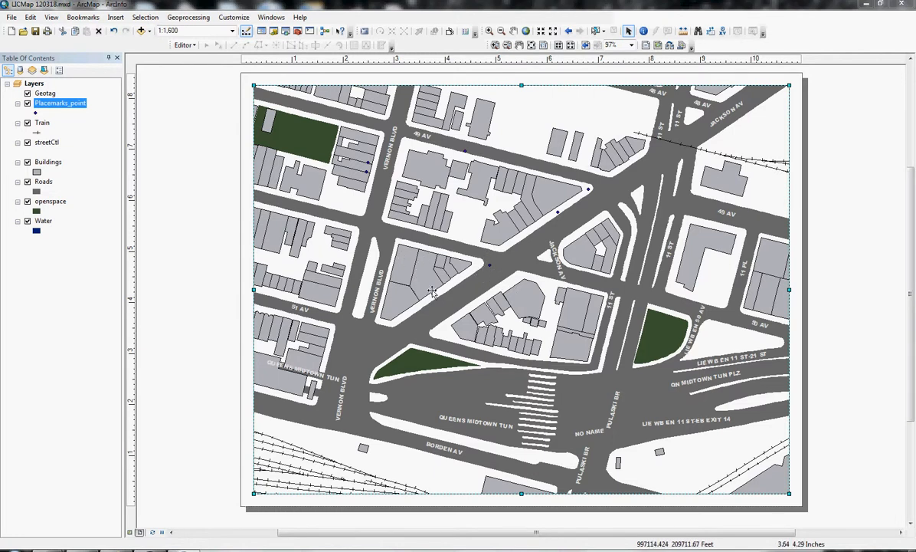
- Change the symbol color of the Placemarks_point layer to red
{"action": "left_click", "coordinate": [36, 113]}
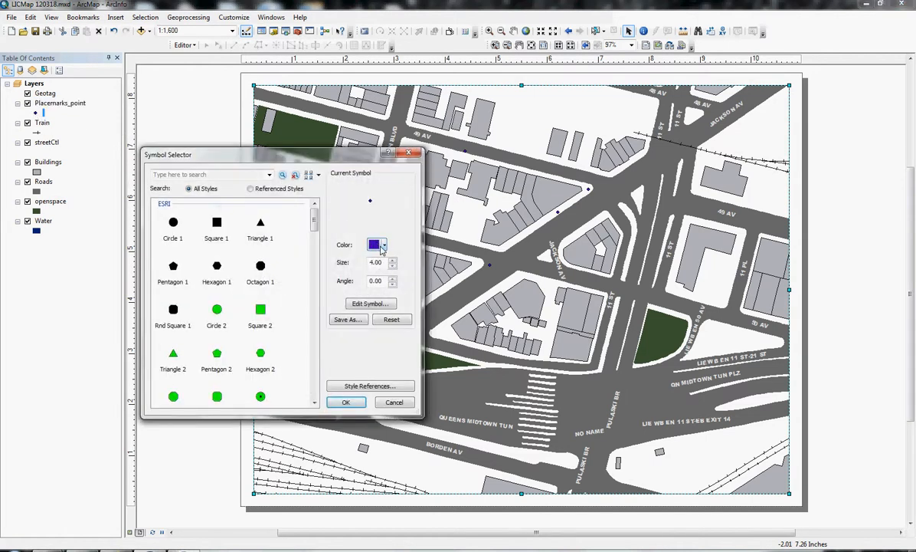
{"action": "left_click", "coordinate": [380, 246]}
{"action": "left_click", "coordinate": [361, 288]}
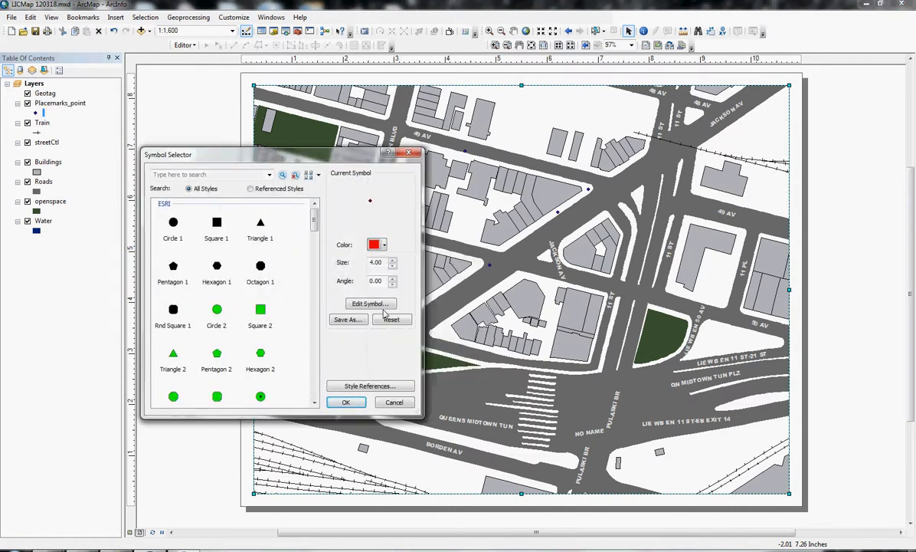
{"action": "left_click", "coordinate": [345, 404]}
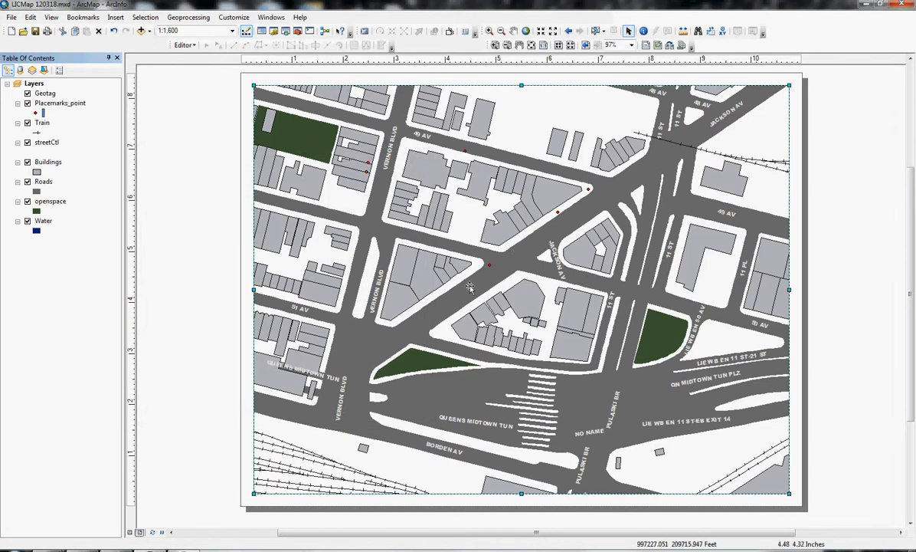
- Identify the placemark point lying in the street just east of the triangular block beside Vernon Blvd and view its attributes
{"action": "left_click", "coordinate": [495, 45]}
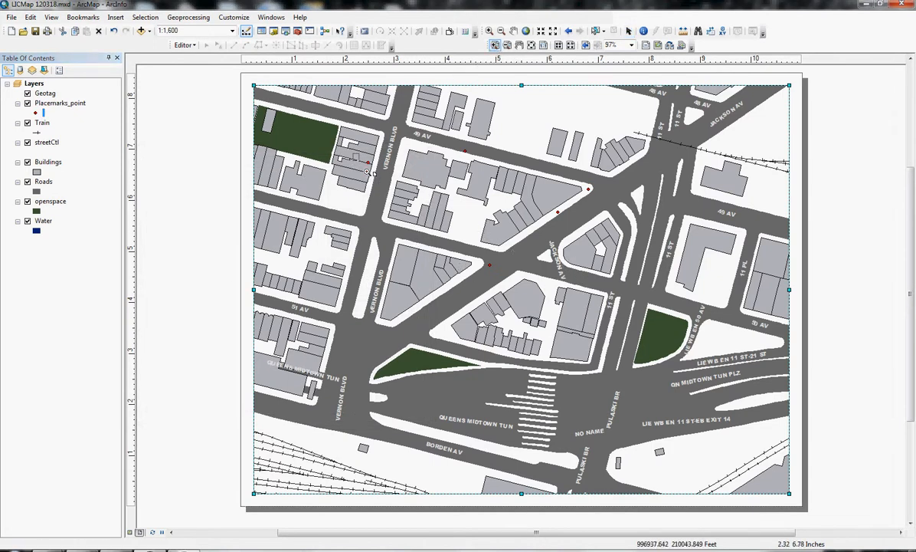
{"action": "left_click_drag", "start_coordinate": [386, 143], "coordinate": [538, 270]}
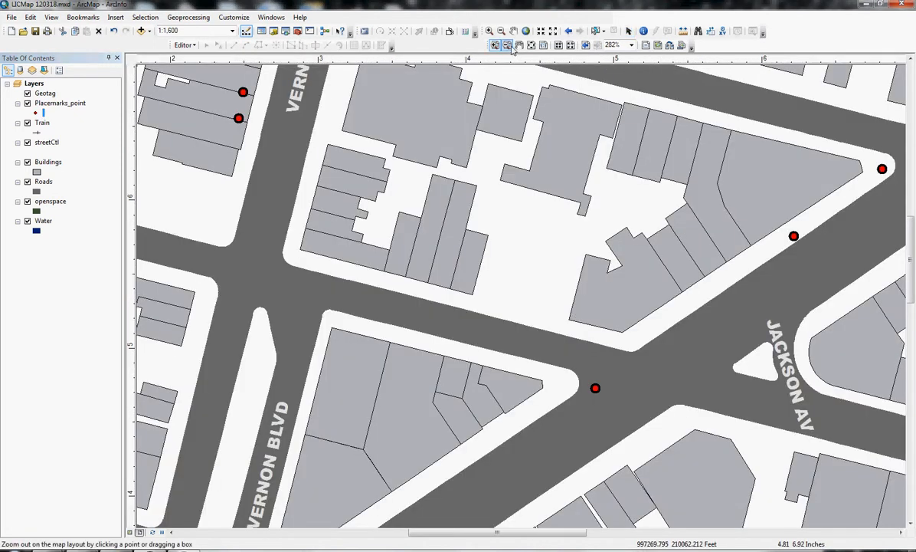
{"action": "left_click", "coordinate": [643, 31]}
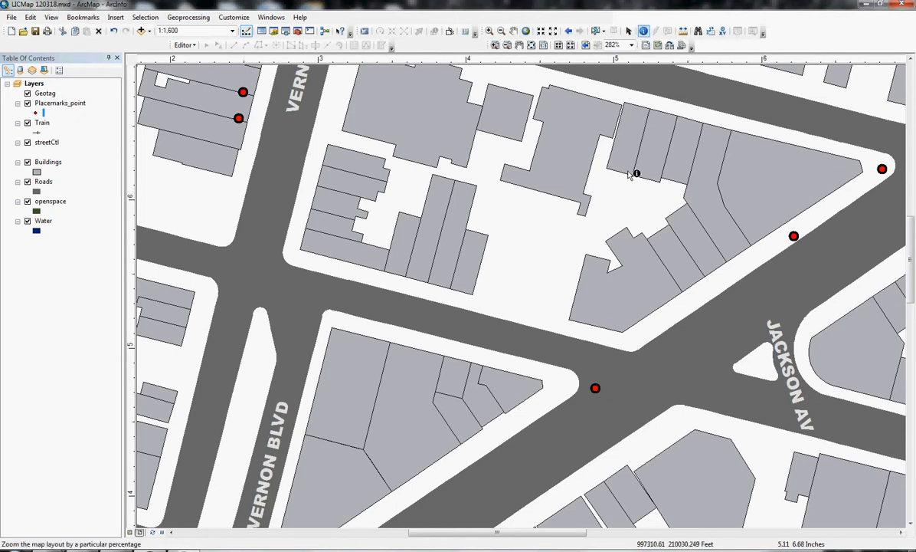
{"action": "left_click", "coordinate": [595, 391]}
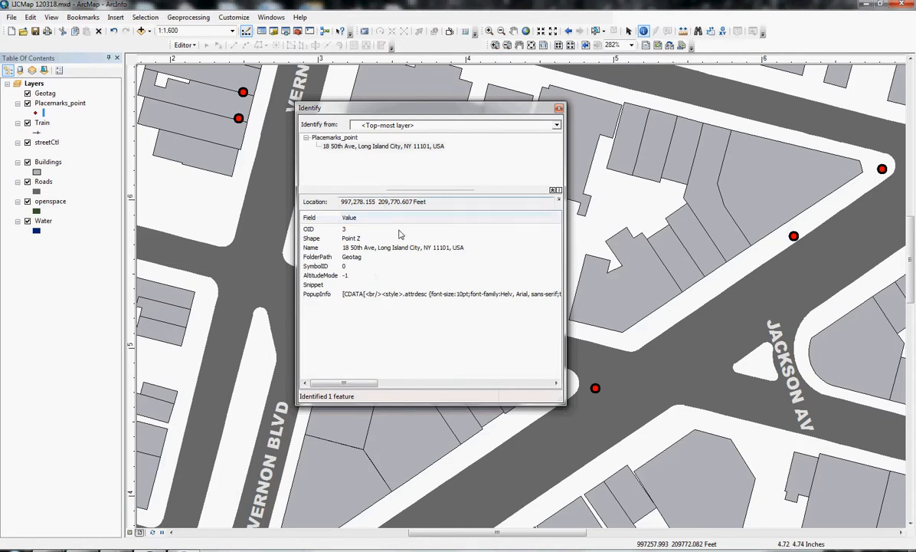
{"action": "left_click", "coordinate": [560, 109]}
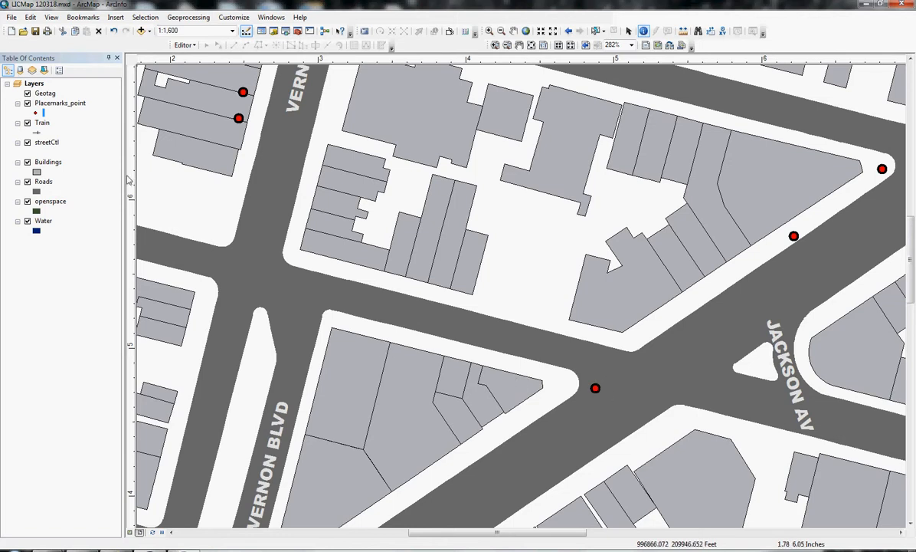
- Start editing the Placemarks_point layer and move the point in the street onto the eastern tip of the adjacent triangular block
{"action": "left_click", "coordinate": [62, 107]}
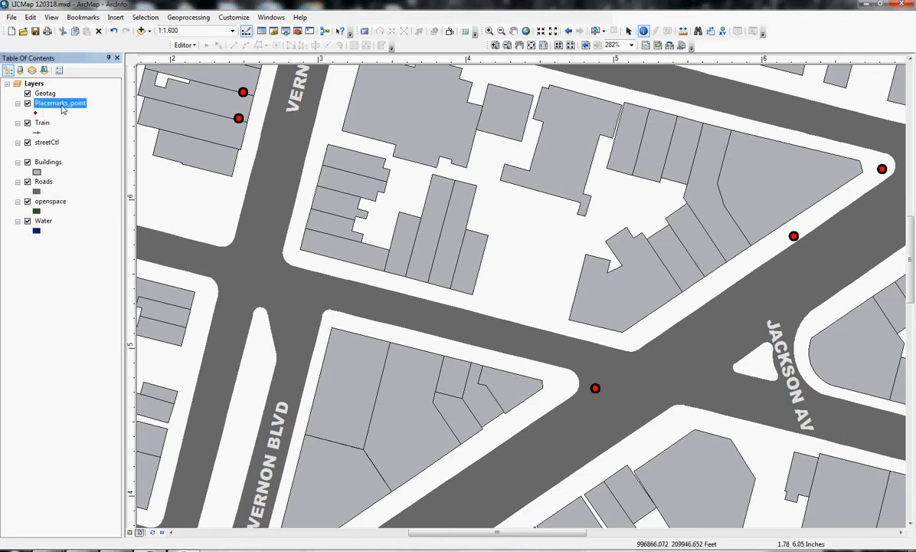
{"action": "right_click", "coordinate": [63, 109]}
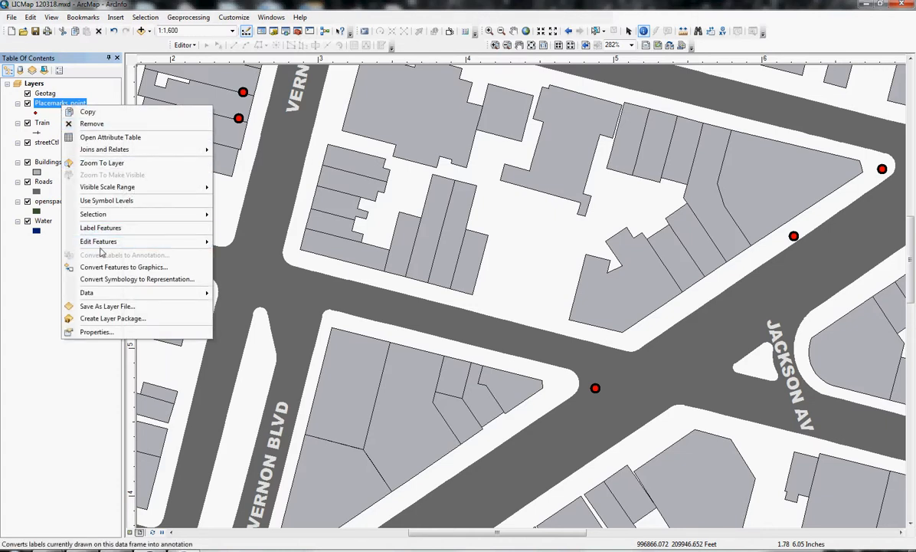
{"action": "mouse_move", "coordinate": [105, 243]}
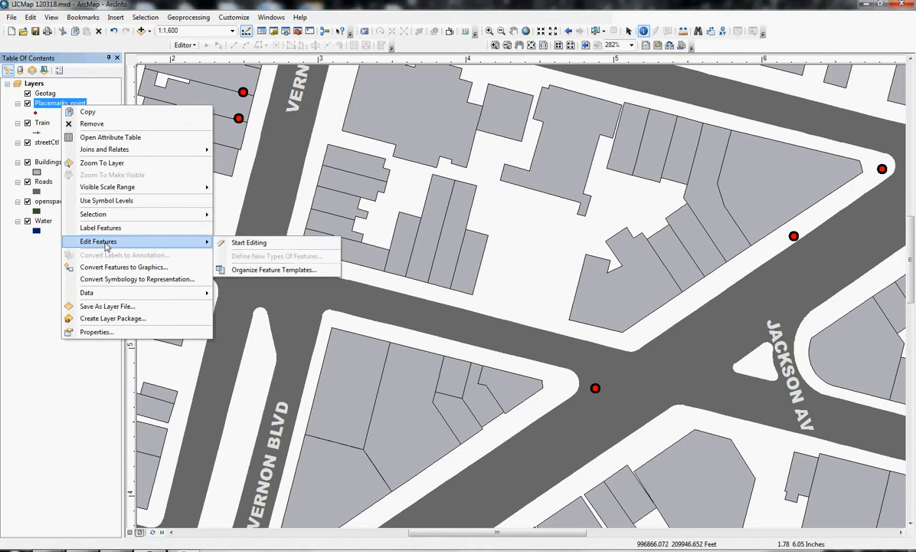
{"action": "left_click", "coordinate": [270, 245]}
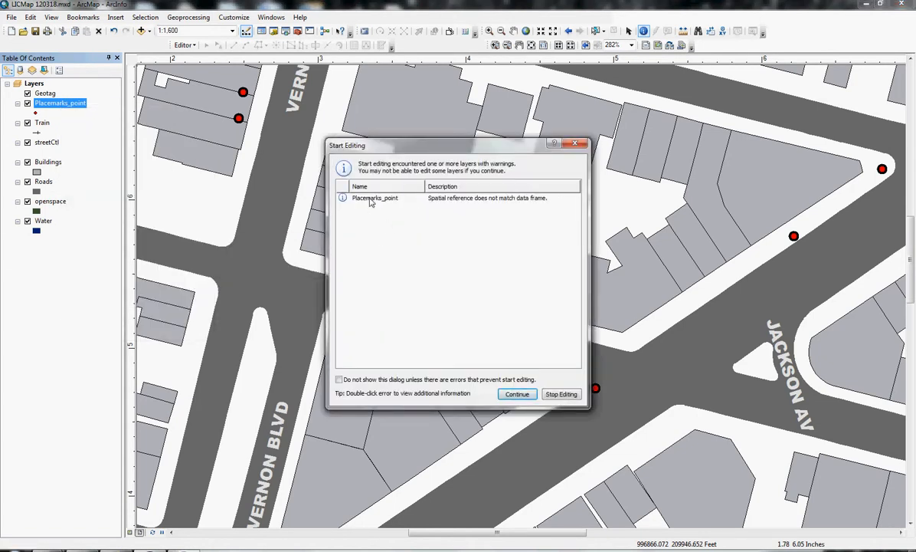
{"action": "left_click", "coordinate": [517, 393]}
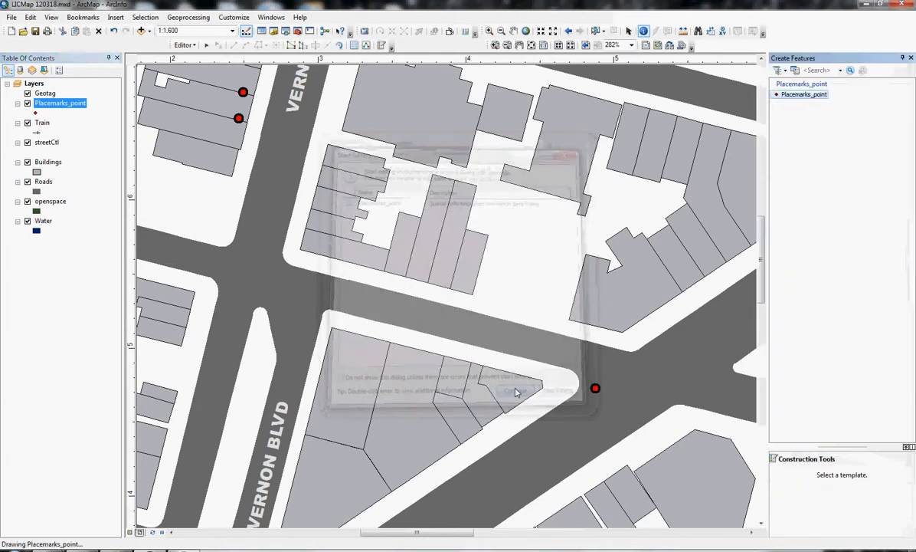
{"action": "left_click", "coordinate": [596, 388]}
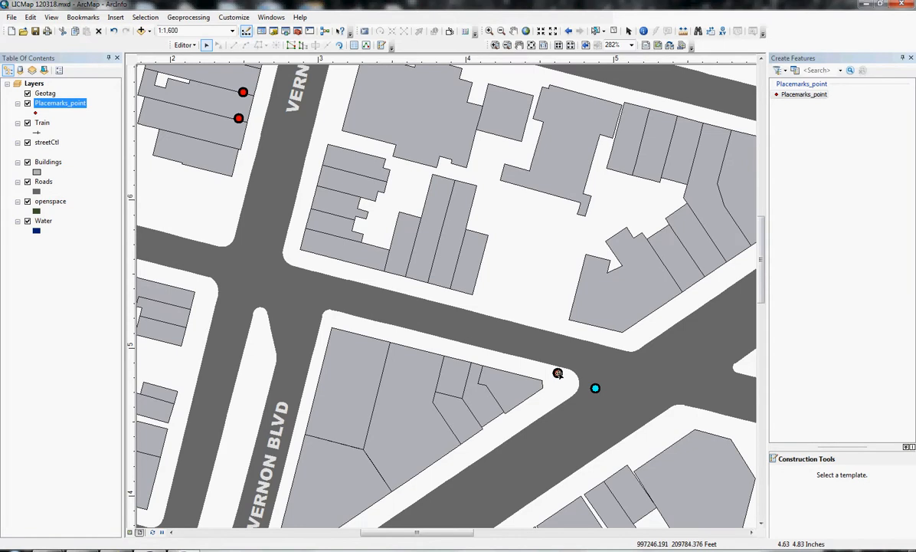
{"action": "left_click_drag", "start_coordinate": [558, 373], "coordinate": [557, 373]}
- Stop the editing session and save the edits to the moved placemark
{"action": "left_click", "coordinate": [186, 45]}
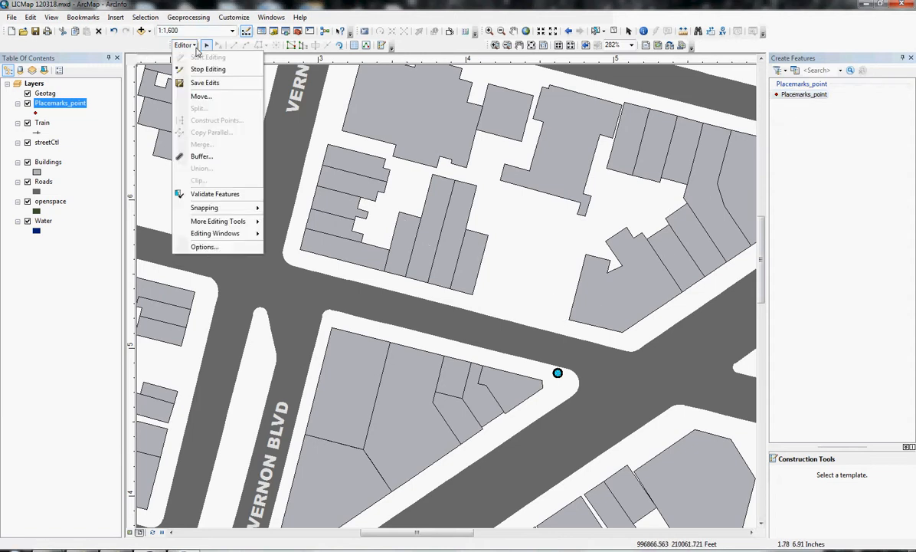
{"action": "left_click", "coordinate": [198, 71]}
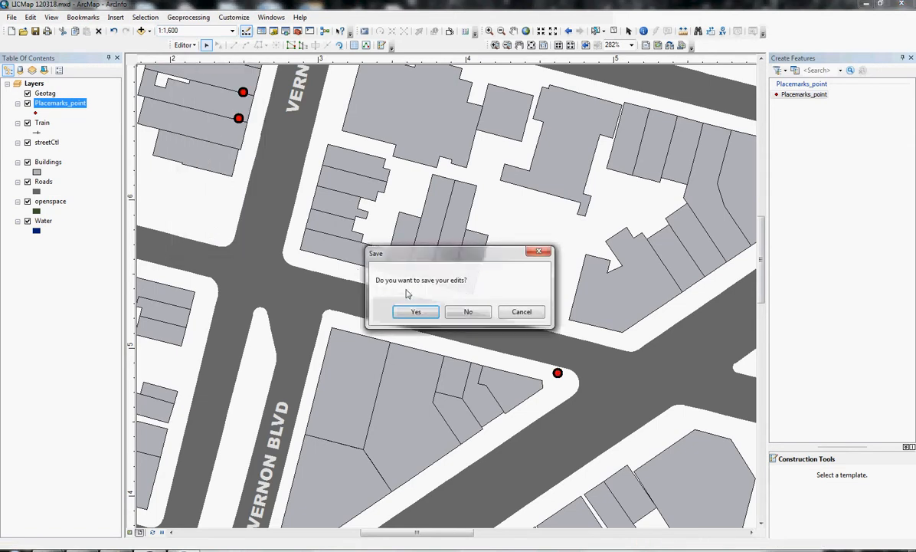
{"action": "left_click", "coordinate": [420, 313]}
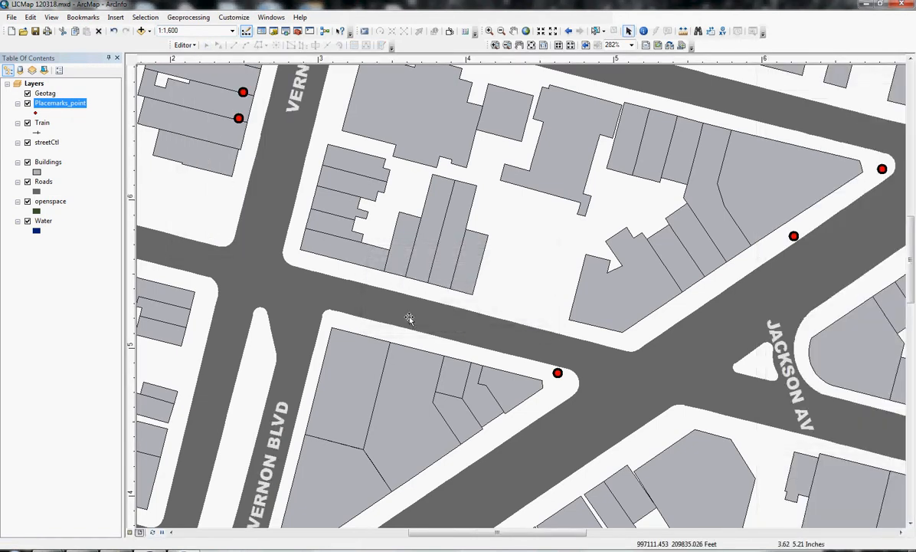
- Review the attribute table of the Placemarks_point layer, then close it
{"action": "right_click", "coordinate": [61, 103]}
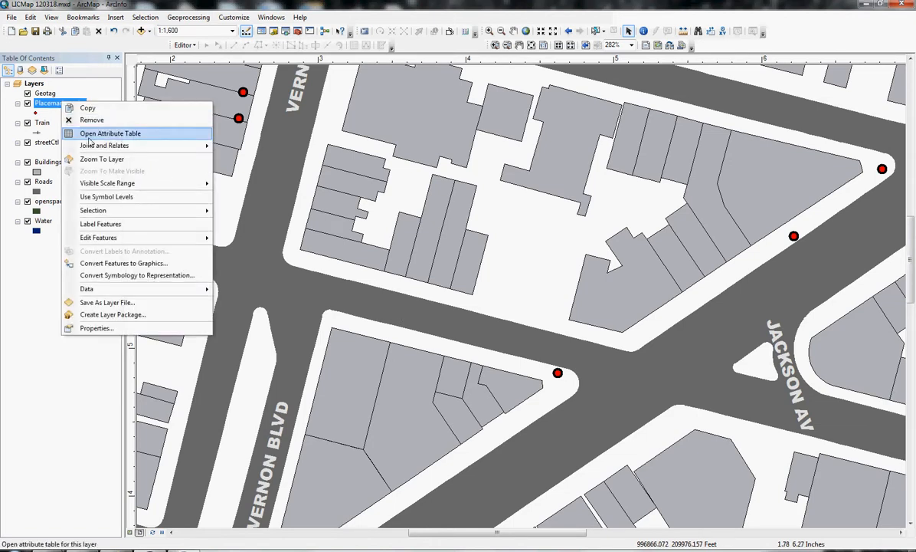
{"action": "left_click", "coordinate": [109, 134]}
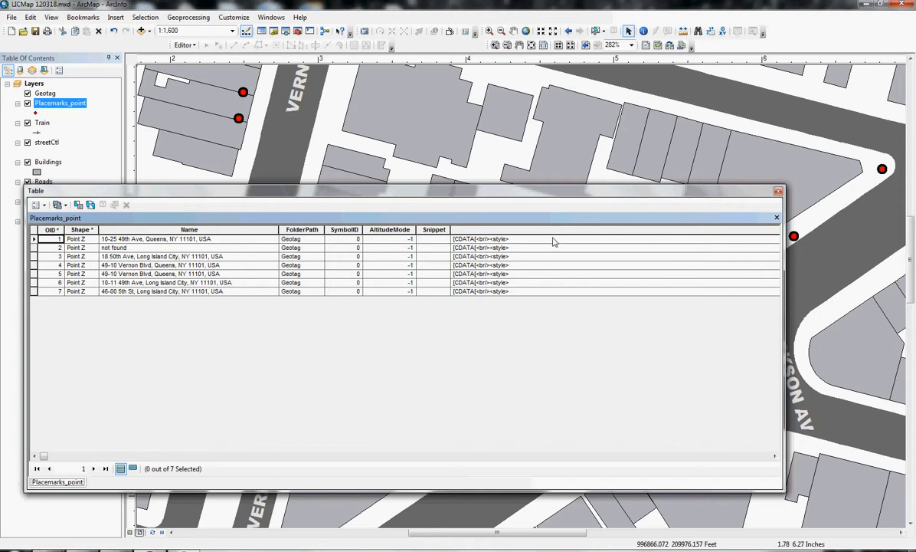
{"action": "left_click", "coordinate": [778, 193]}
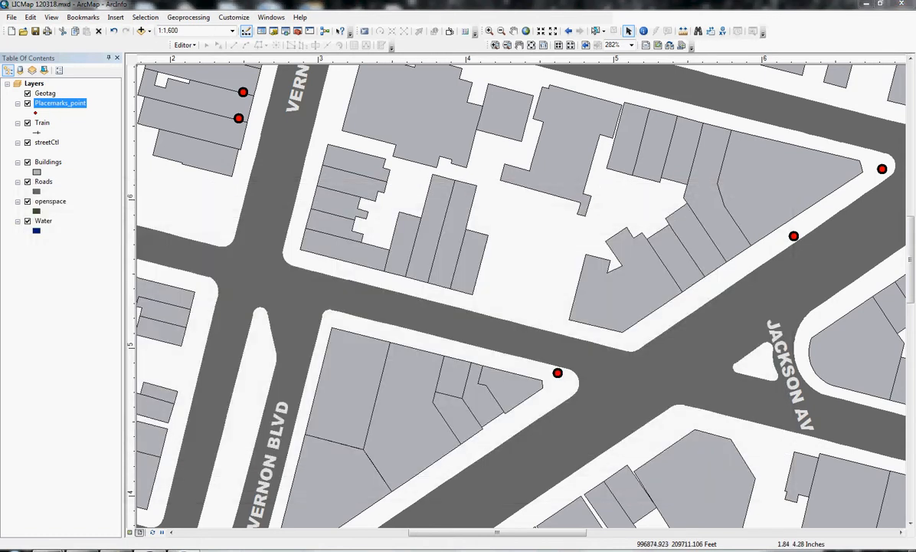
- Switch to the Tracking folder window, go into the terrapad subfolder and open geotag.csv in Excel
{"action": "mouse_move", "coordinate": [47, 547]}
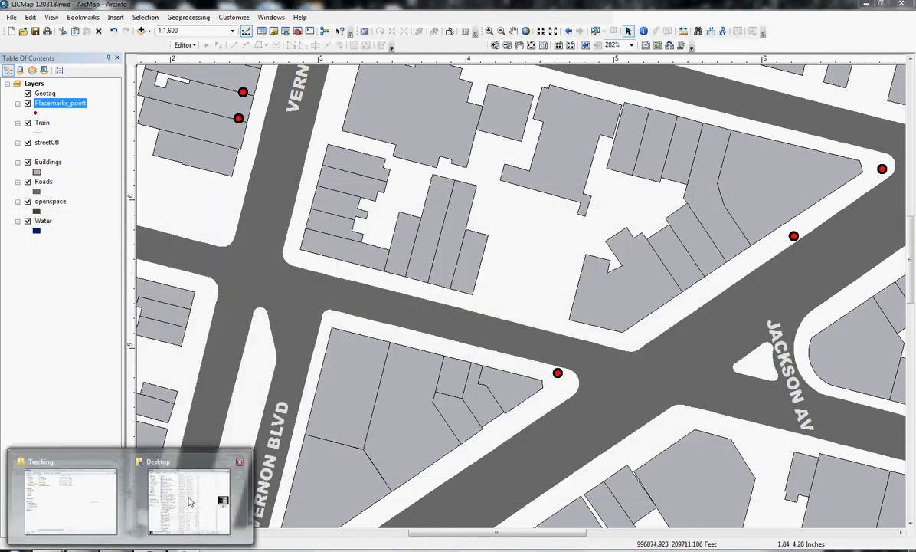
{"action": "mouse_move", "coordinate": [139, 503]}
{"action": "mouse_move", "coordinate": [95, 505]}
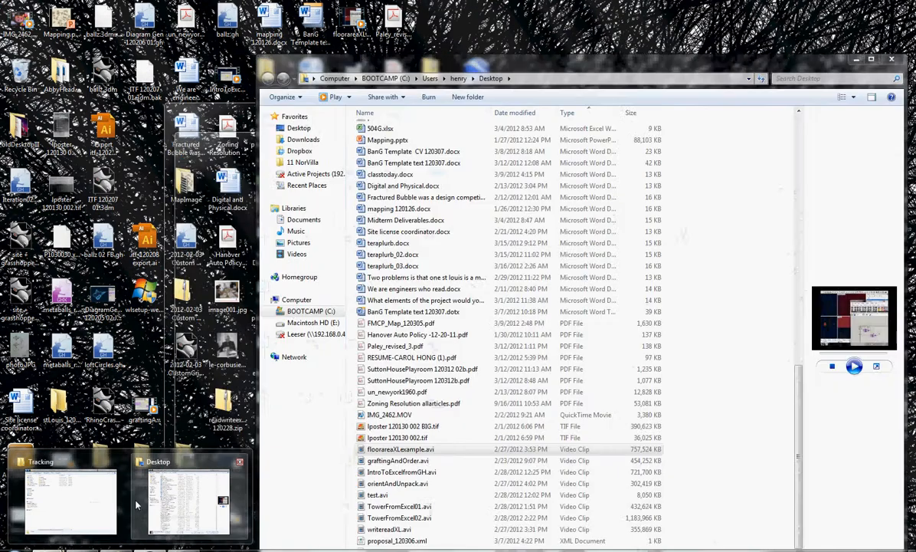
{"action": "left_click", "coordinate": [96, 506]}
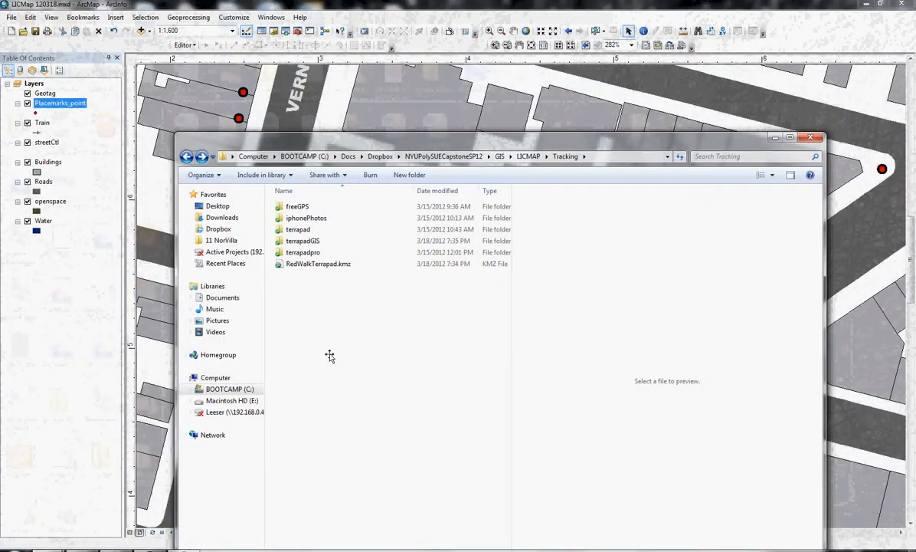
{"action": "double_click", "coordinate": [298, 229]}
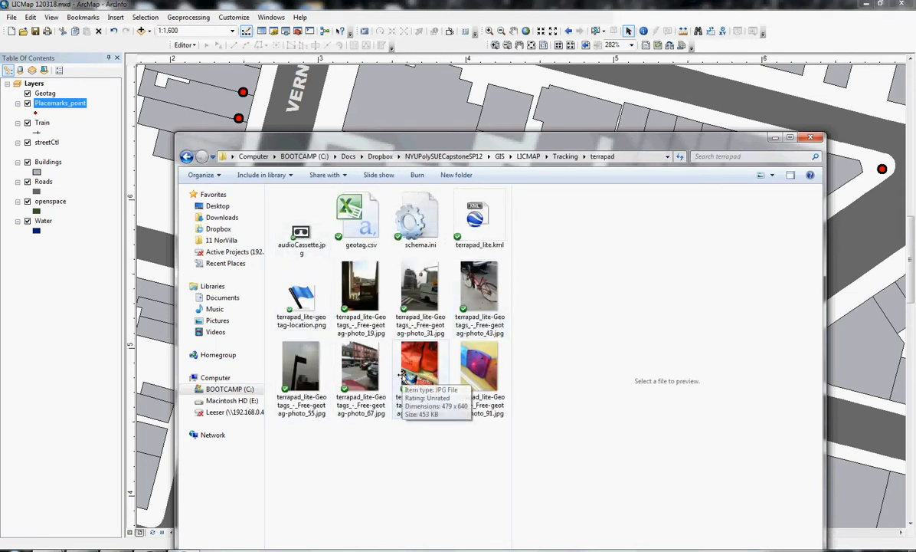
{"action": "left_click", "coordinate": [354, 216]}
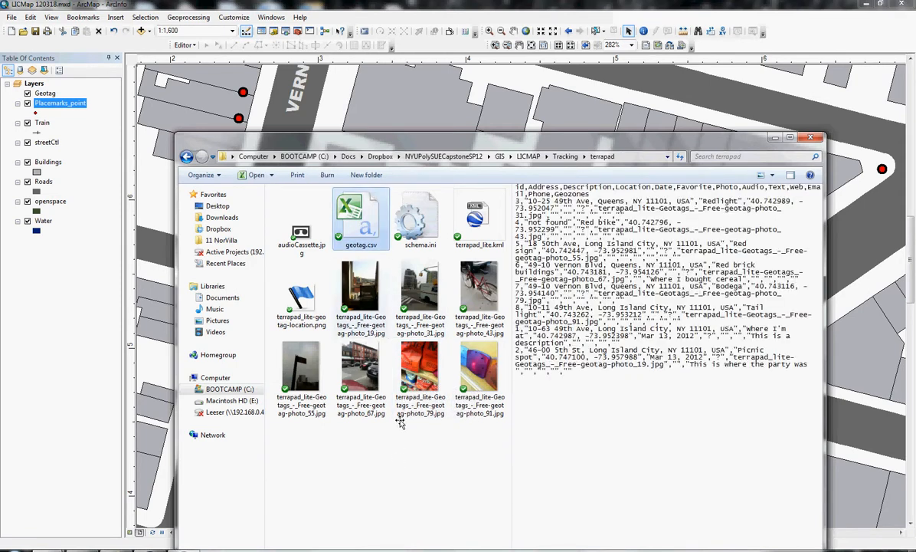
{"action": "right_click", "coordinate": [361, 218]}
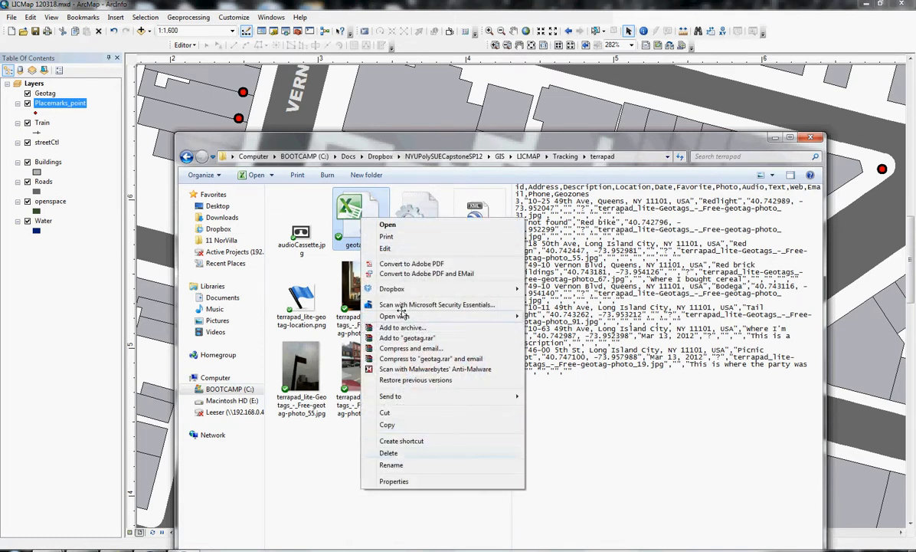
{"action": "left_click", "coordinate": [387, 225]}
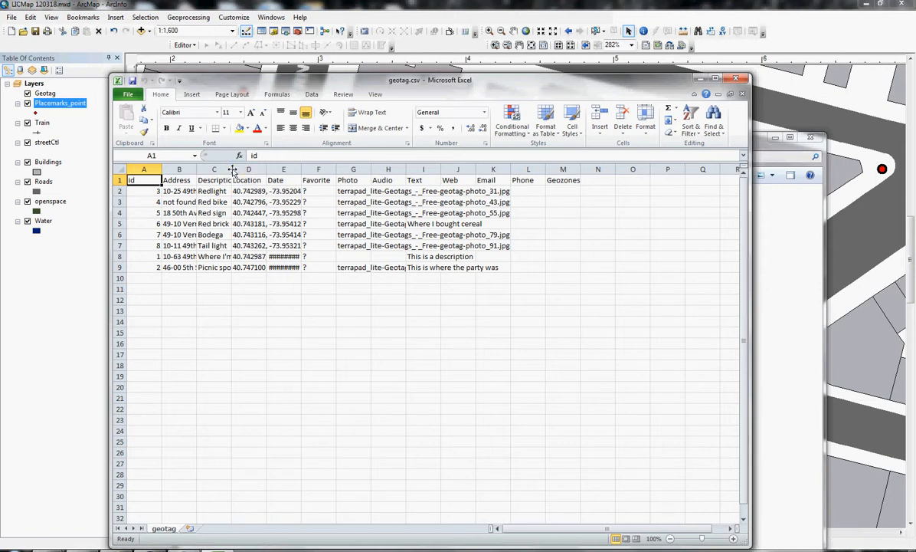
- Widen the Description, Text and Audio columns of geotag.csv to examine the entries, and close the file without saving
{"action": "left_click_drag", "start_coordinate": [232, 169], "coordinate": [252, 169]}
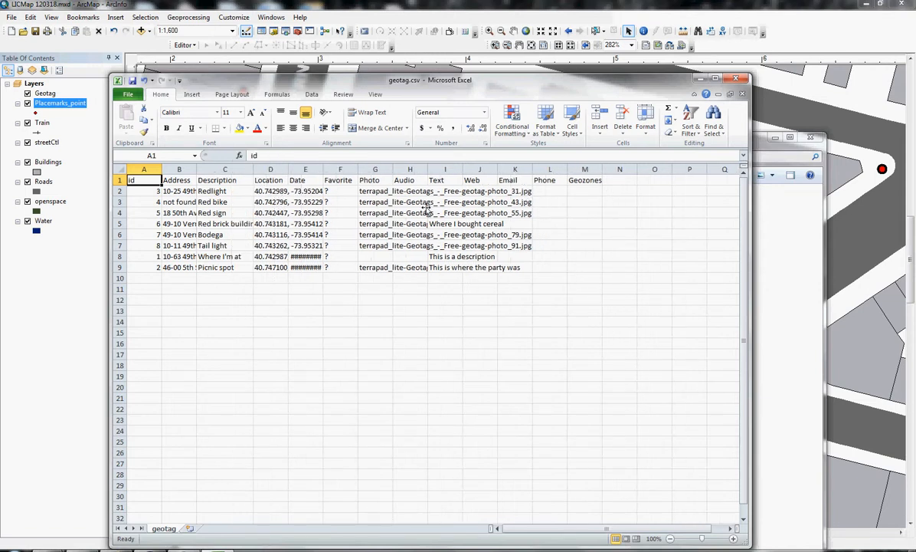
{"action": "left_click_drag", "start_coordinate": [471, 170], "coordinate": [553, 171]}
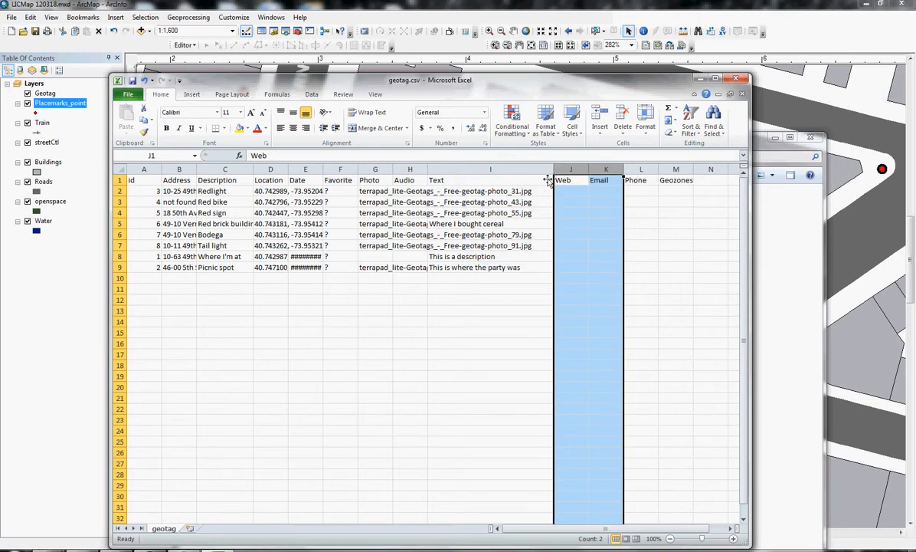
{"action": "left_click_drag", "start_coordinate": [427, 170], "coordinate": [459, 175]}
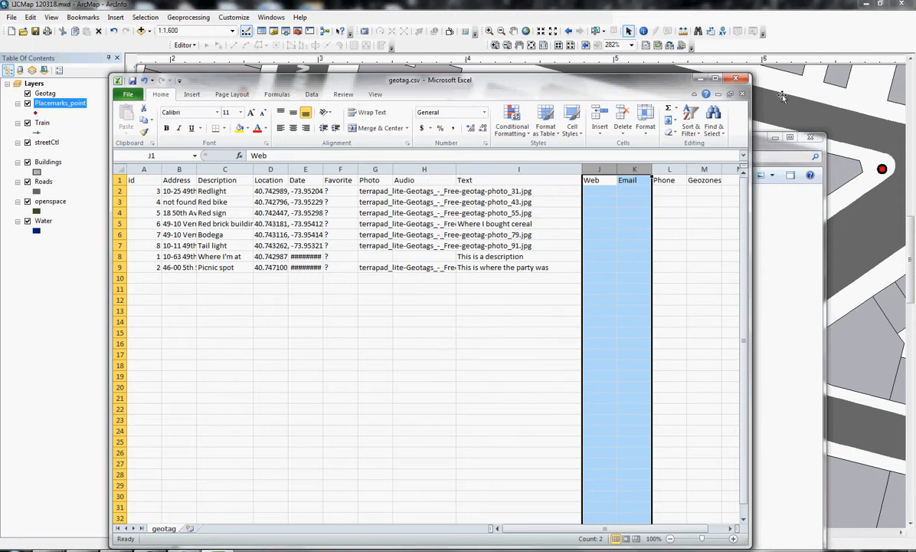
{"action": "left_click", "coordinate": [735, 78]}
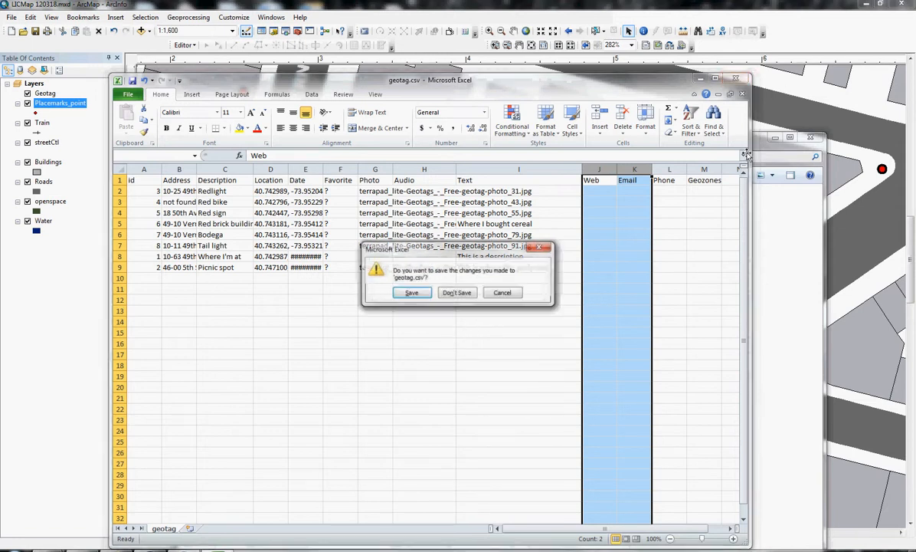
{"action": "left_click", "coordinate": [458, 293]}
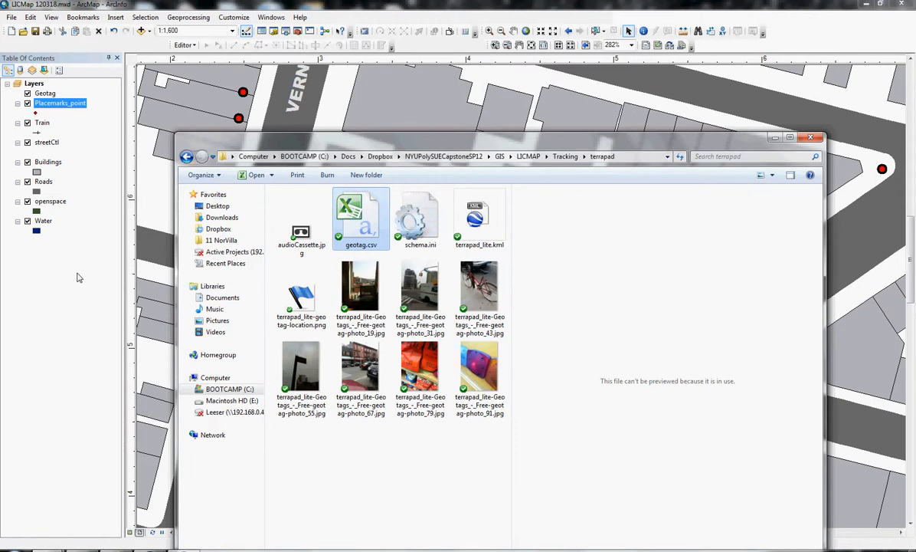
- Return to the map and add geotag.csv from the terrapad subfolder of the Tracking folder as a table
{"action": "left_click", "coordinate": [77, 278]}
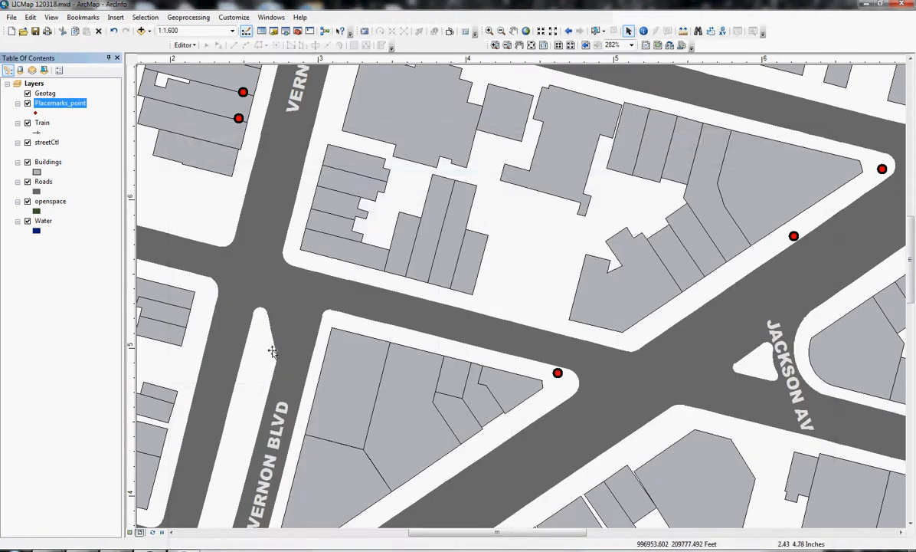
{"action": "left_click", "coordinate": [141, 31]}
{"action": "double_click", "coordinate": [351, 237]}
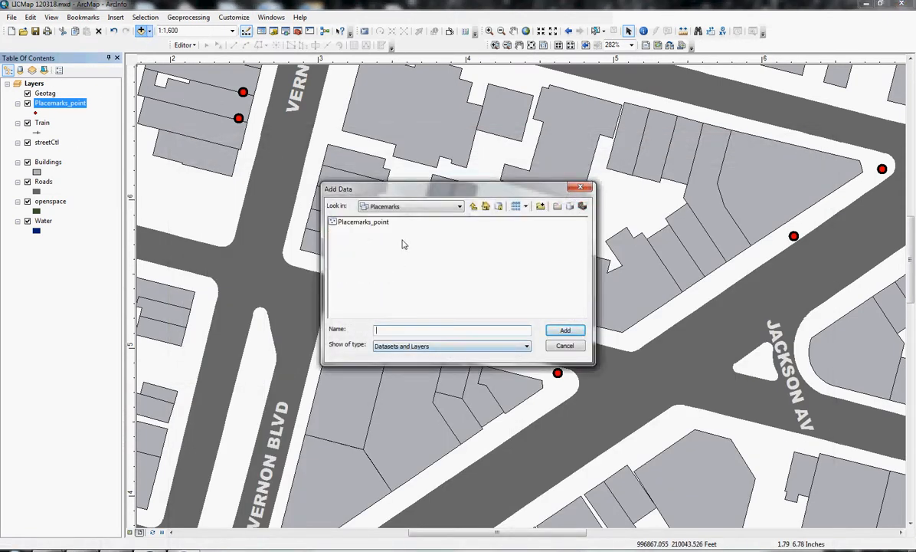
{"action": "left_click", "coordinate": [474, 207]}
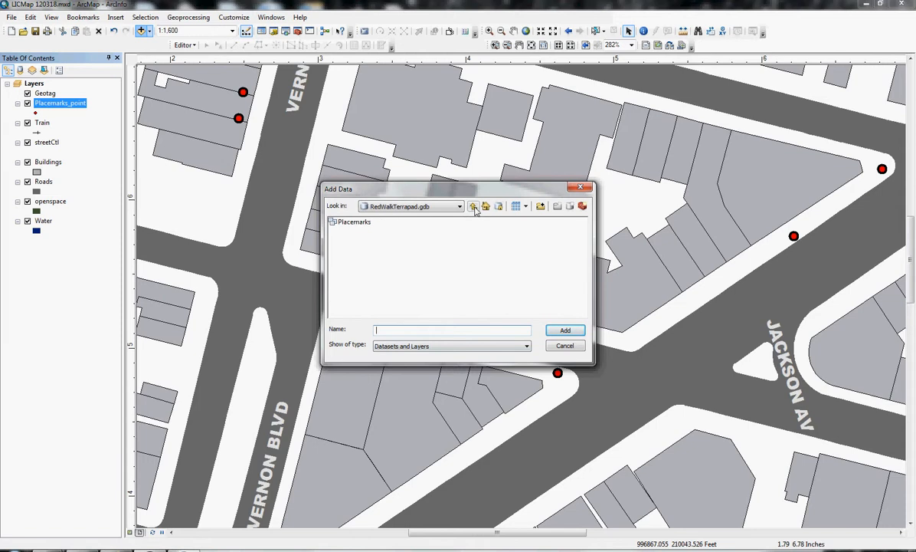
{"action": "left_click", "coordinate": [473, 207]}
{"action": "left_click", "coordinate": [473, 207]}
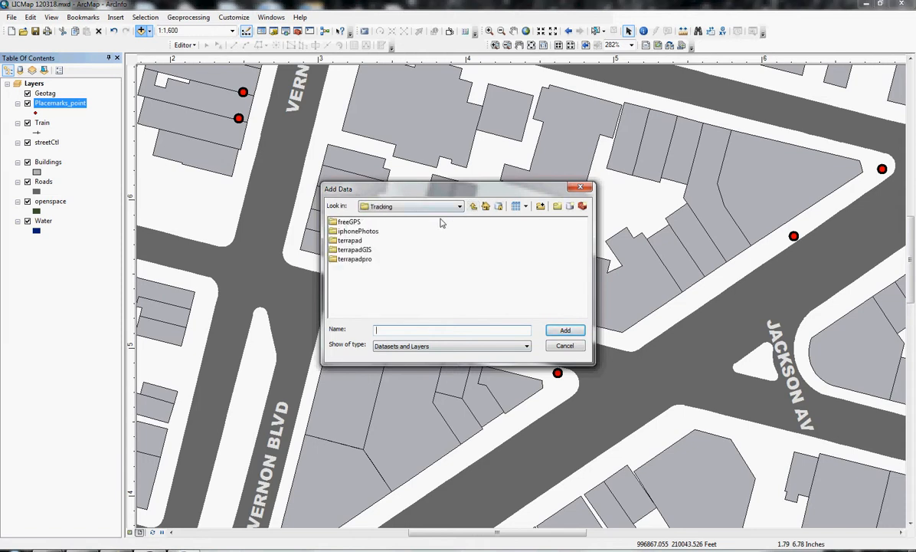
{"action": "double_click", "coordinate": [352, 242]}
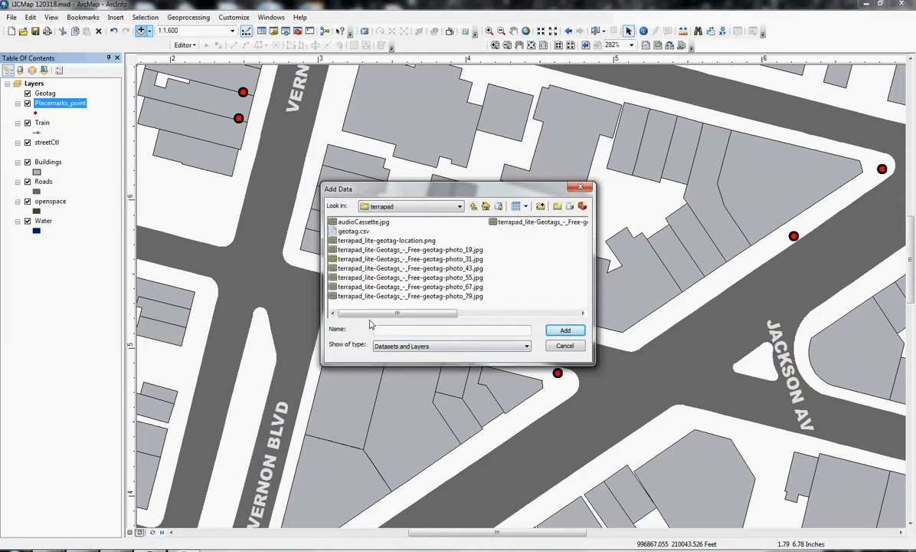
{"action": "left_click", "coordinate": [353, 230]}
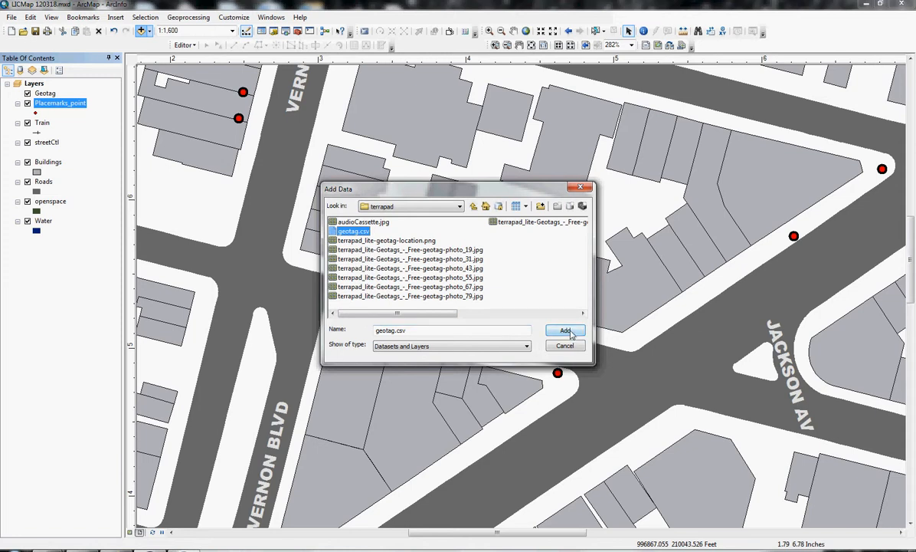
{"action": "left_click", "coordinate": [565, 330]}
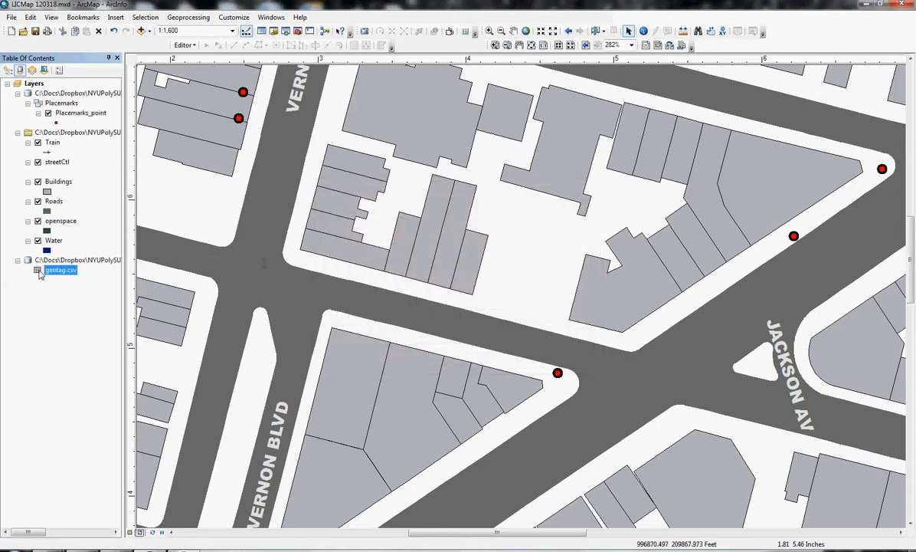
- Compare the records of the geotag.csv table with the Placemarks_point attribute table, closing each after viewing
{"action": "right_click", "coordinate": [38, 274]}
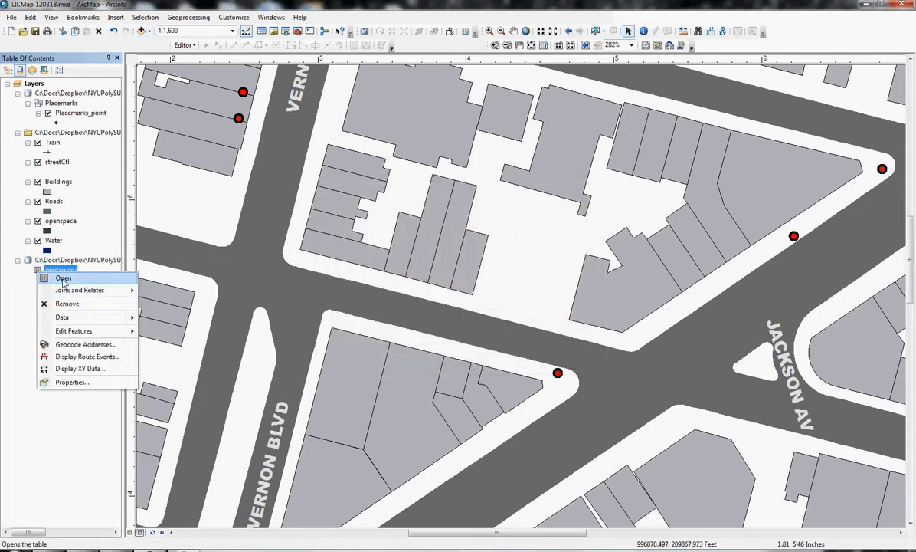
{"action": "left_click", "coordinate": [64, 282]}
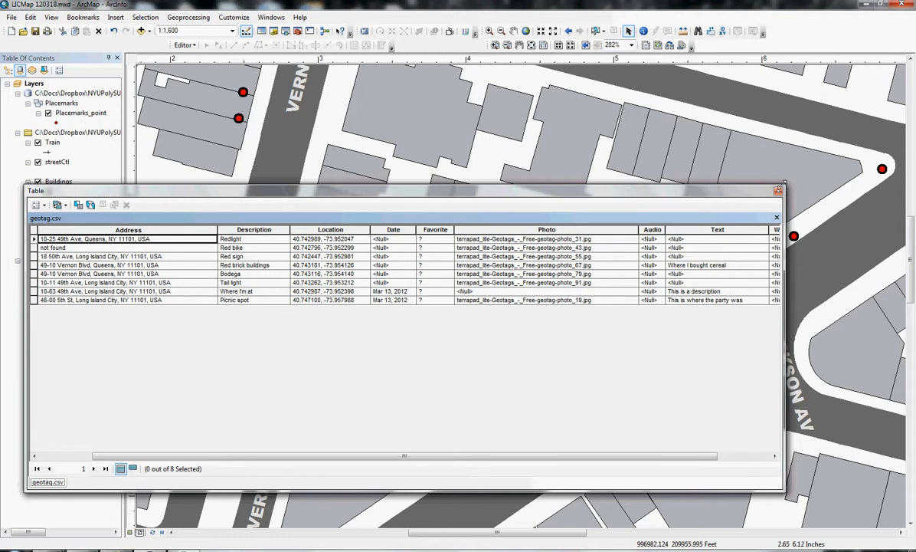
{"action": "left_click", "coordinate": [778, 191]}
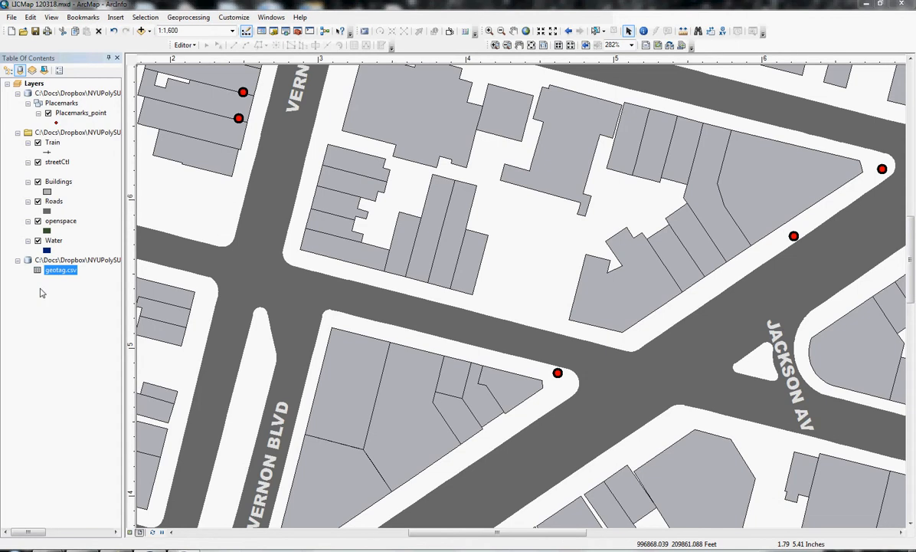
{"action": "right_click", "coordinate": [76, 113]}
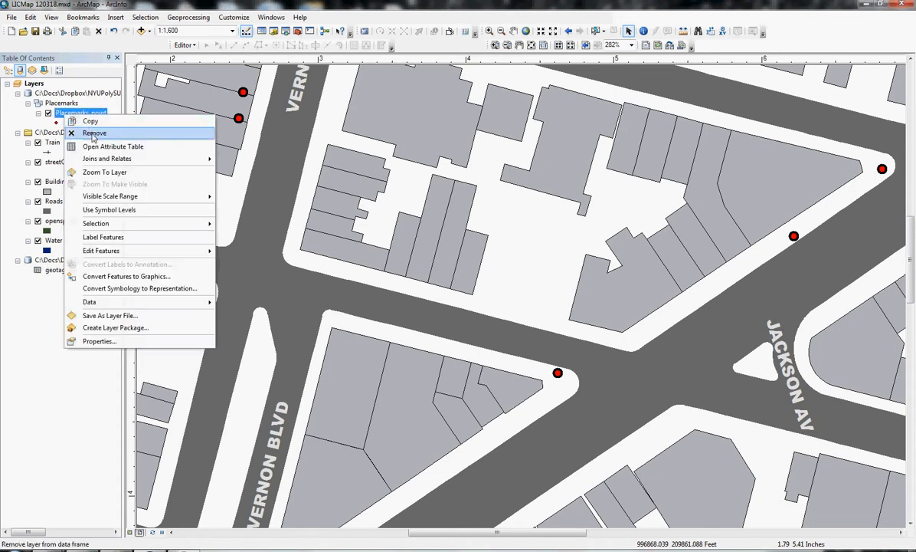
{"action": "left_click", "coordinate": [88, 144]}
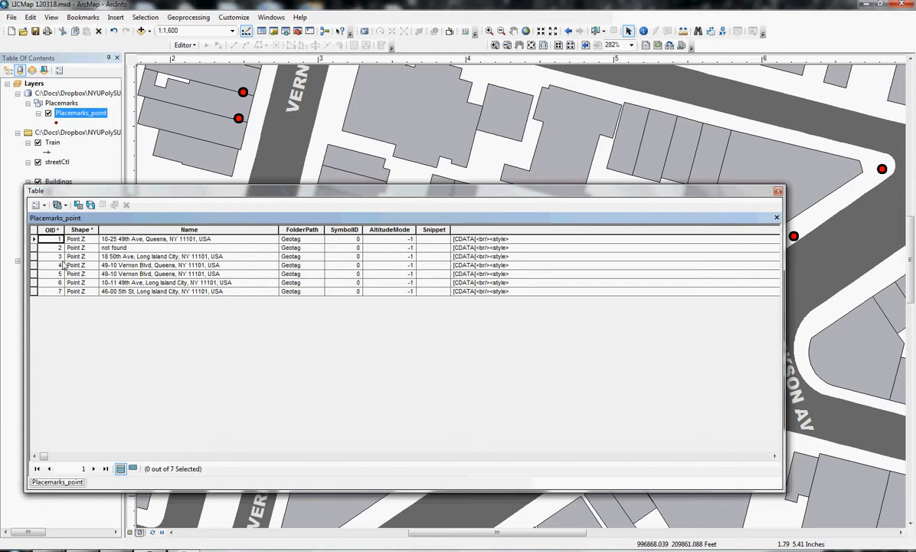
{"action": "left_click", "coordinate": [779, 191]}
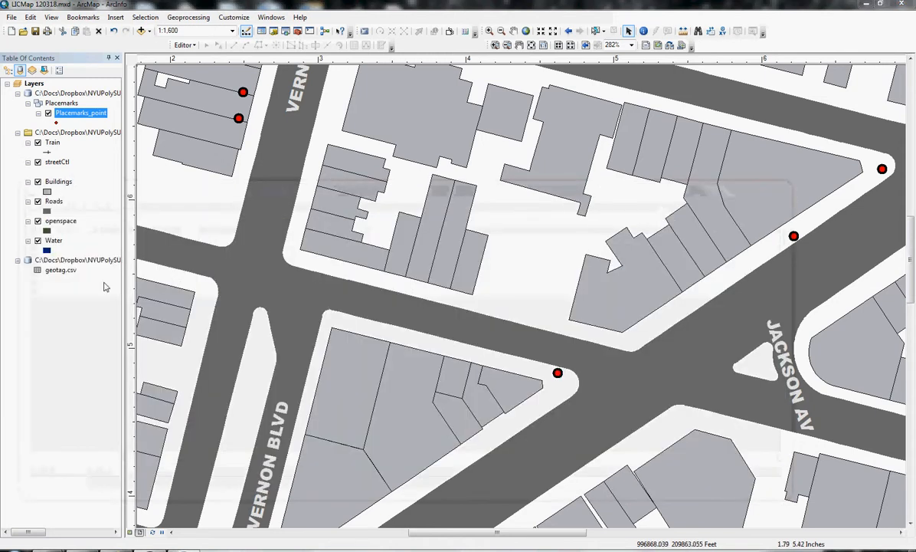
- Start exporting the geotag.csv table and choose the terrapadGIS folder inside Tracking as the output location
{"action": "right_click", "coordinate": [49, 271]}
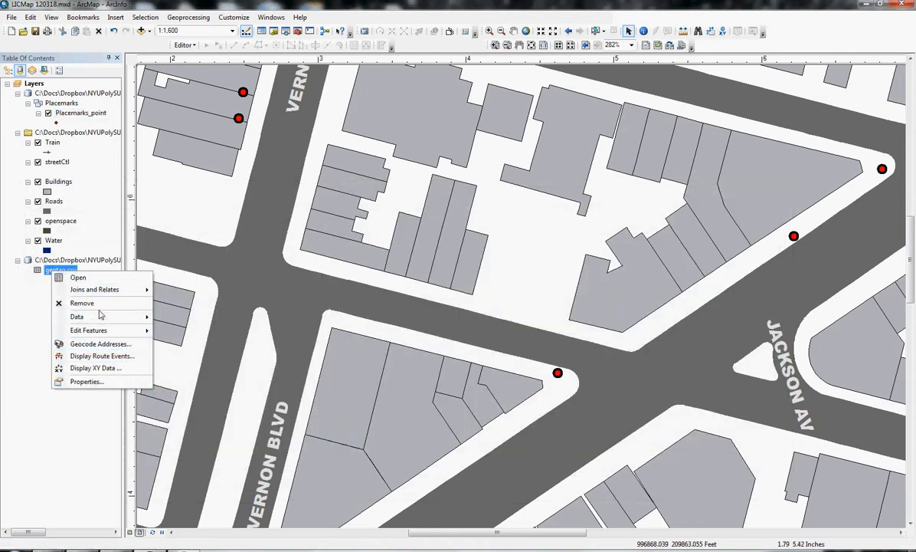
{"action": "mouse_move", "coordinate": [98, 319]}
{"action": "left_click", "coordinate": [183, 329]}
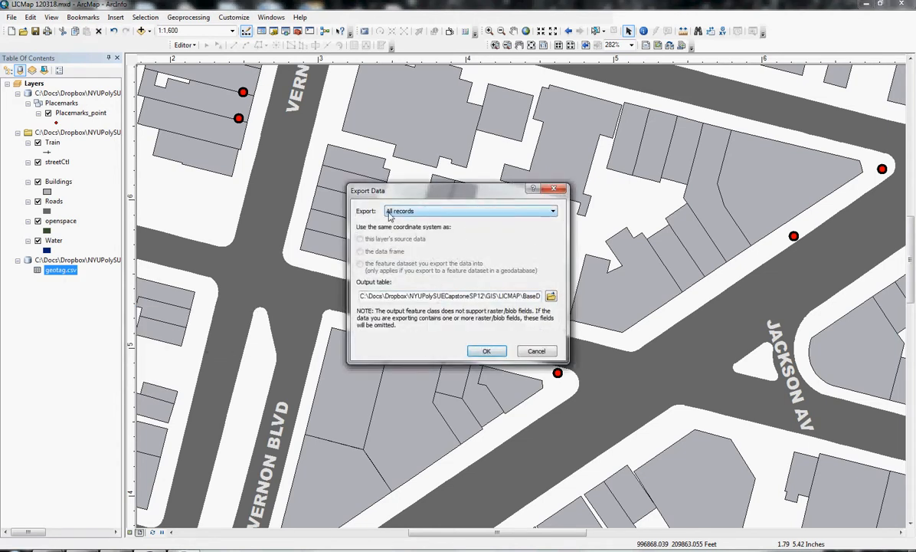
{"action": "left_click", "coordinate": [552, 298]}
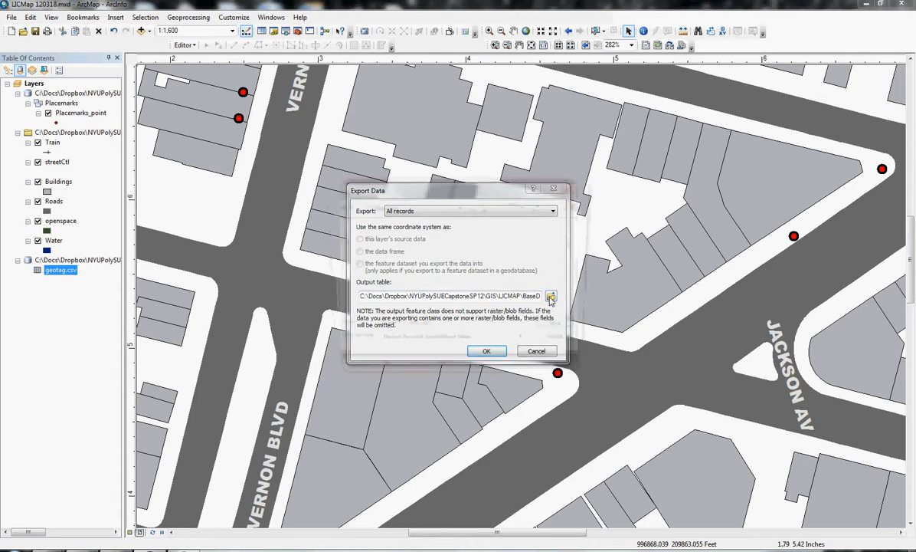
{"action": "left_click", "coordinate": [461, 207]}
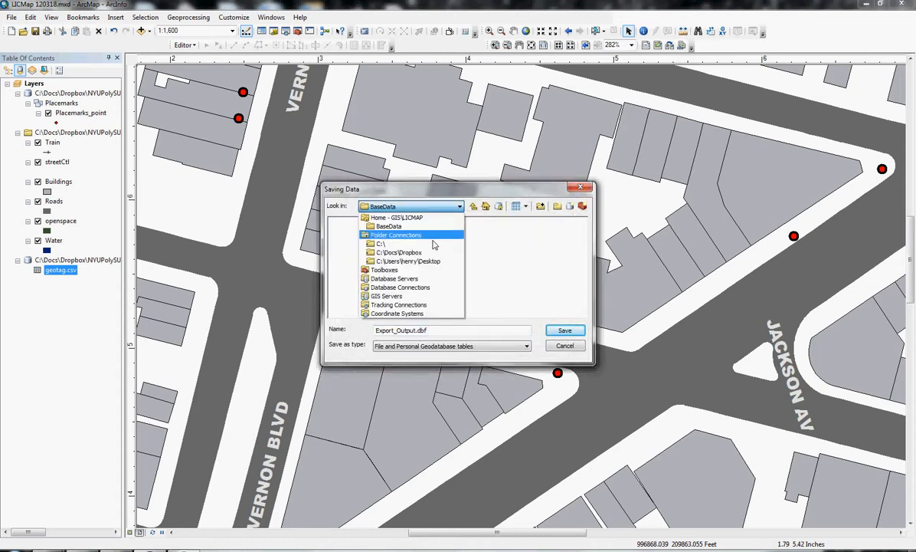
{"action": "left_click", "coordinate": [433, 215]}
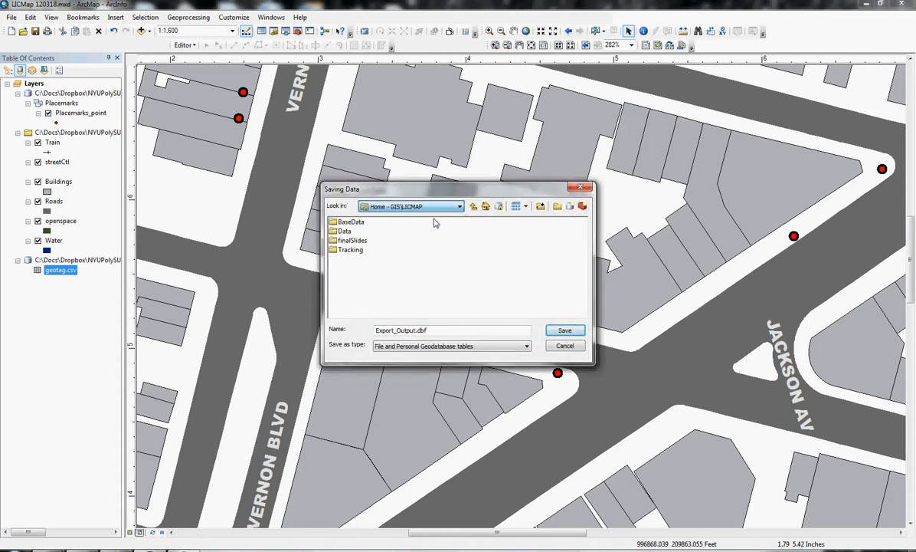
{"action": "double_click", "coordinate": [350, 250]}
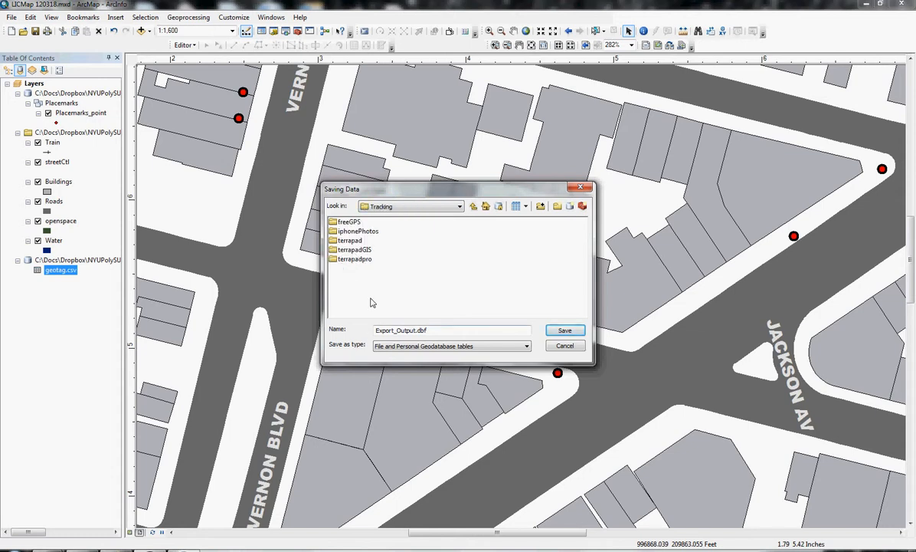
{"action": "double_click", "coordinate": [354, 250]}
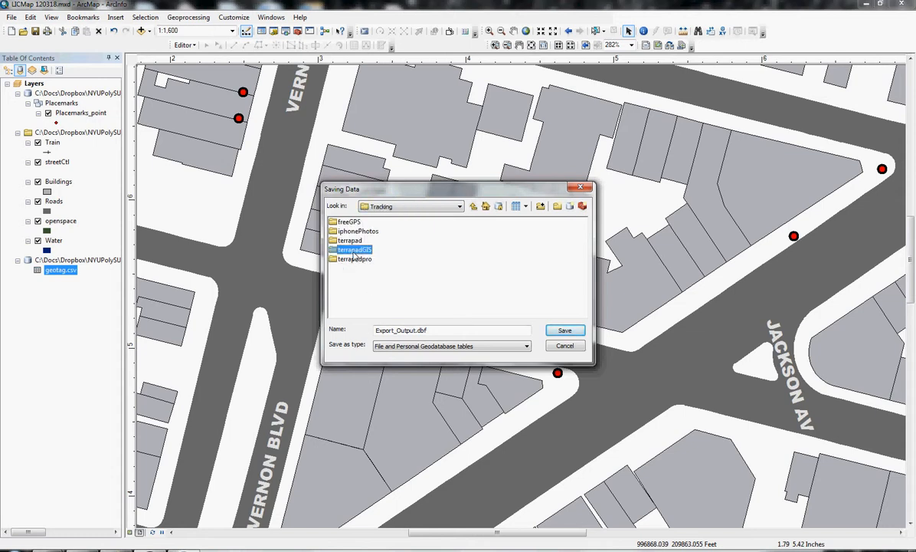
- Save the export of all records as a dBASE table named TerrapadInfo and add it to the current map
{"action": "left_click", "coordinate": [449, 347]}
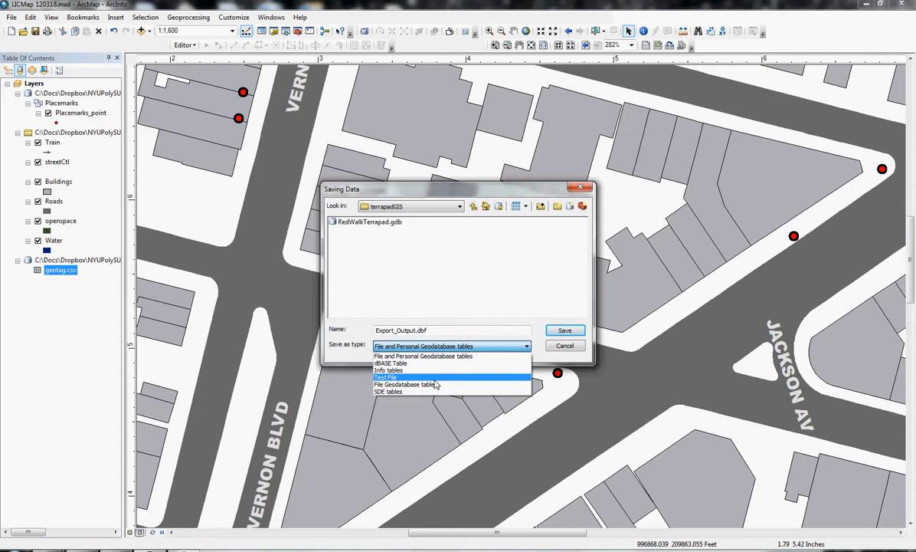
{"action": "left_click", "coordinate": [393, 363]}
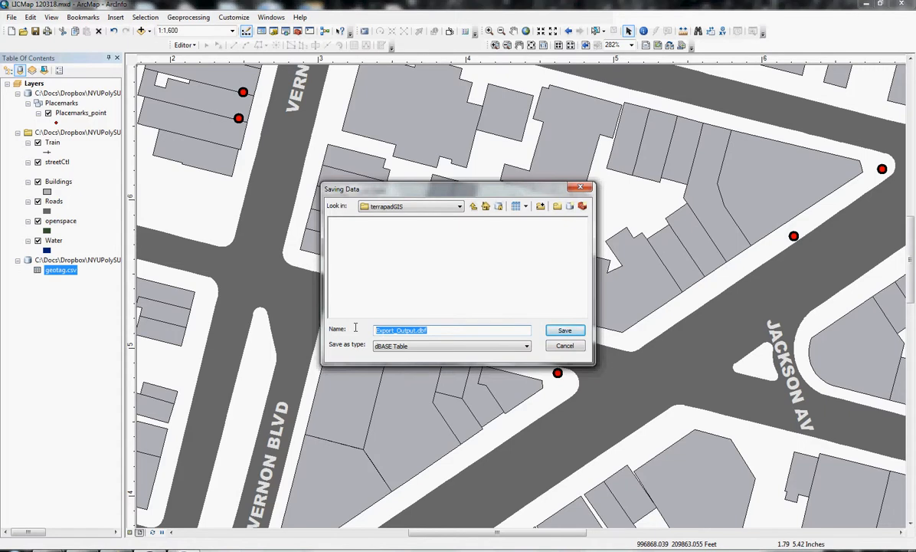
{"action": "type", "text": "P"}
{"action": "left_click", "coordinate": [558, 329]}
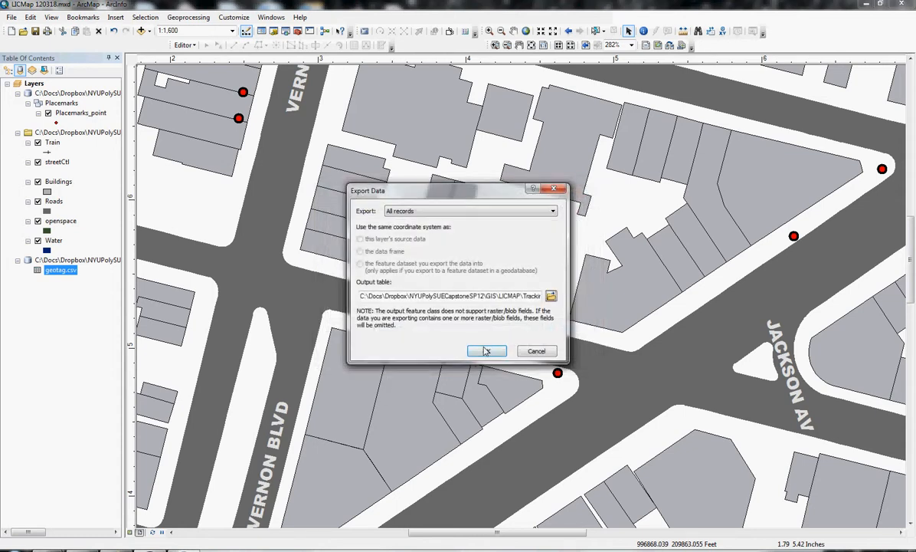
{"action": "left_click", "coordinate": [488, 352]}
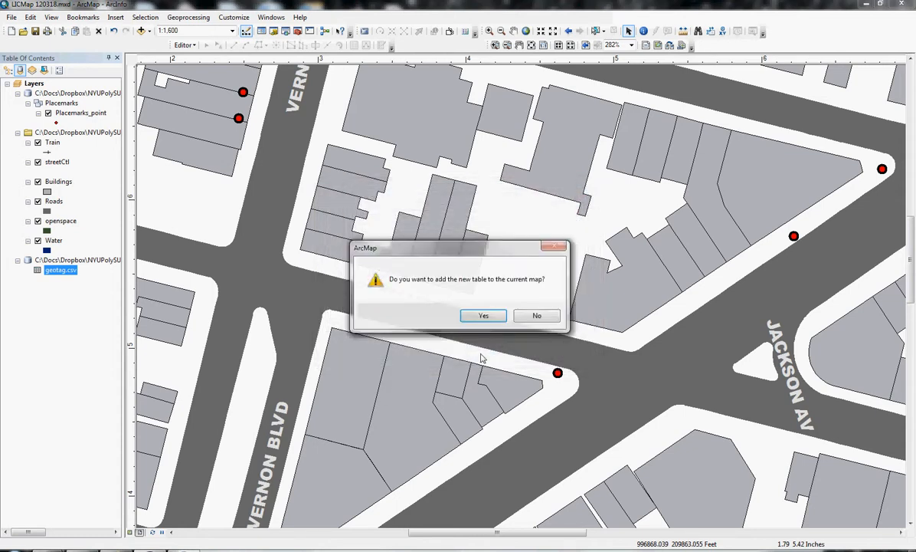
{"action": "left_click", "coordinate": [485, 317]}
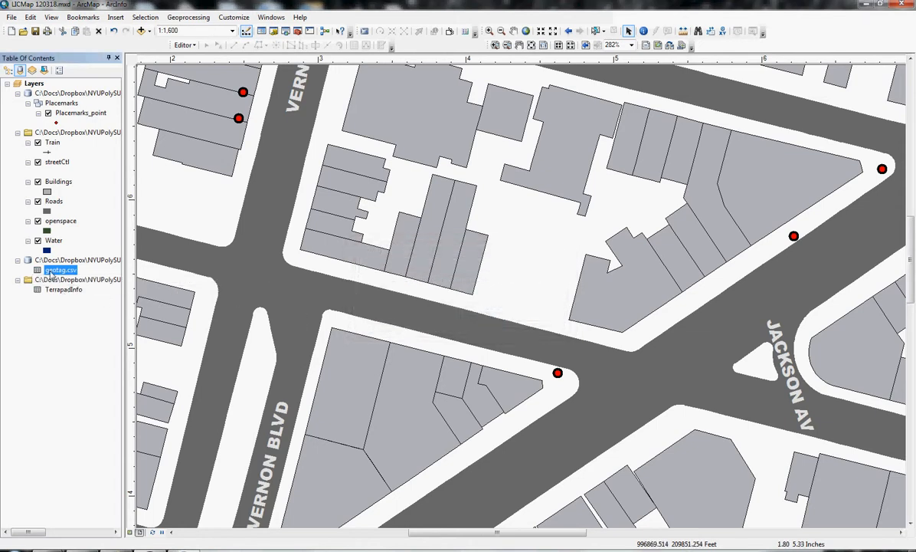
- Remove the original geotag.csv table from the map
{"action": "right_click", "coordinate": [50, 274]}
{"action": "mouse_move", "coordinate": [102, 319]}
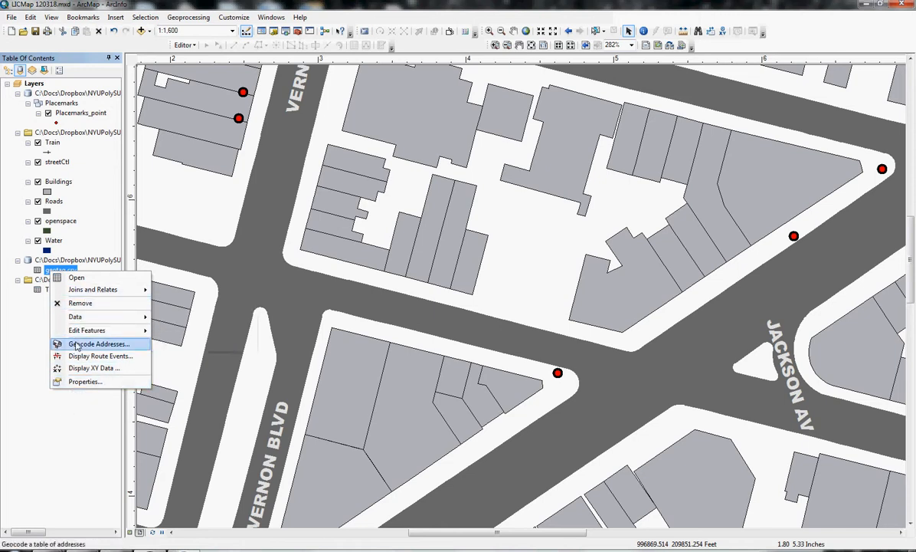
{"action": "left_click", "coordinate": [76, 303]}
- Compare the ID fields of the TerrapadInfo table and the Placemarks_point attribute table, closing each after viewing
{"action": "right_click", "coordinate": [54, 273]}
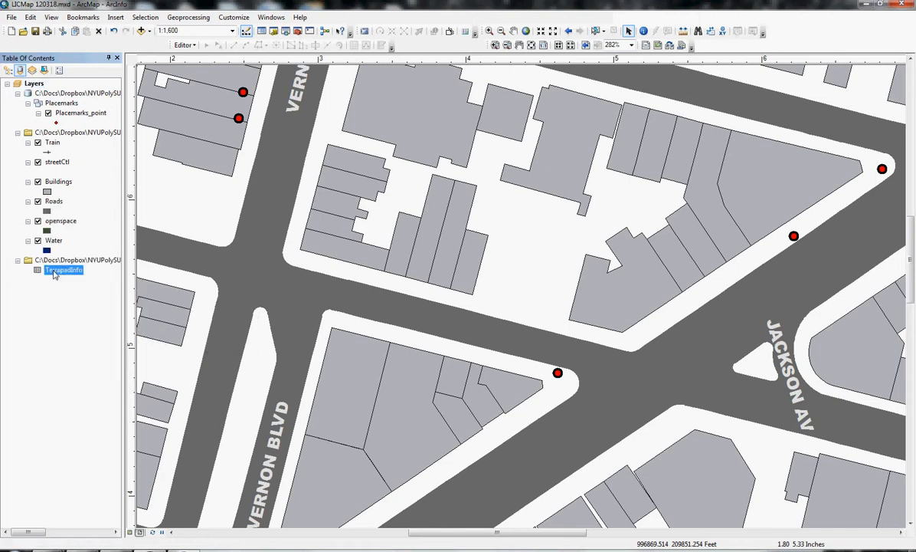
{"action": "left_click", "coordinate": [79, 278]}
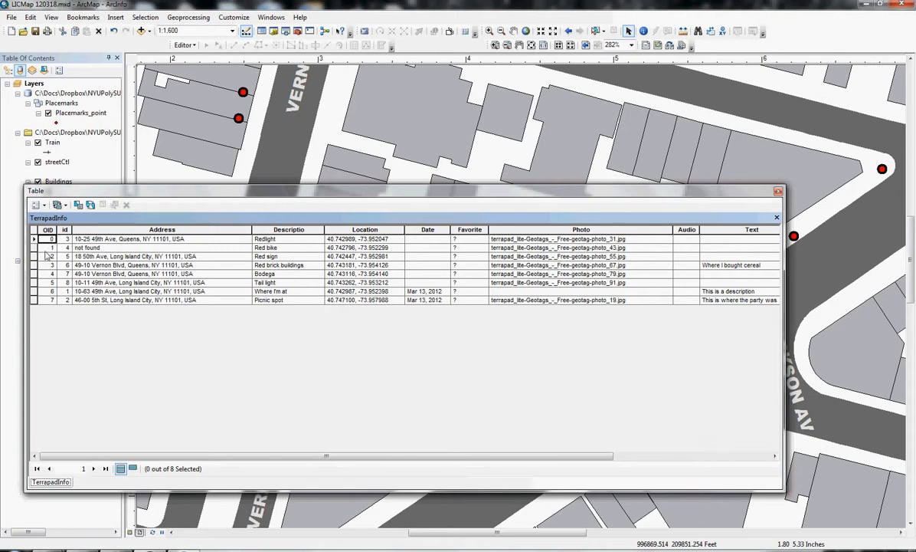
{"action": "left_click", "coordinate": [777, 191]}
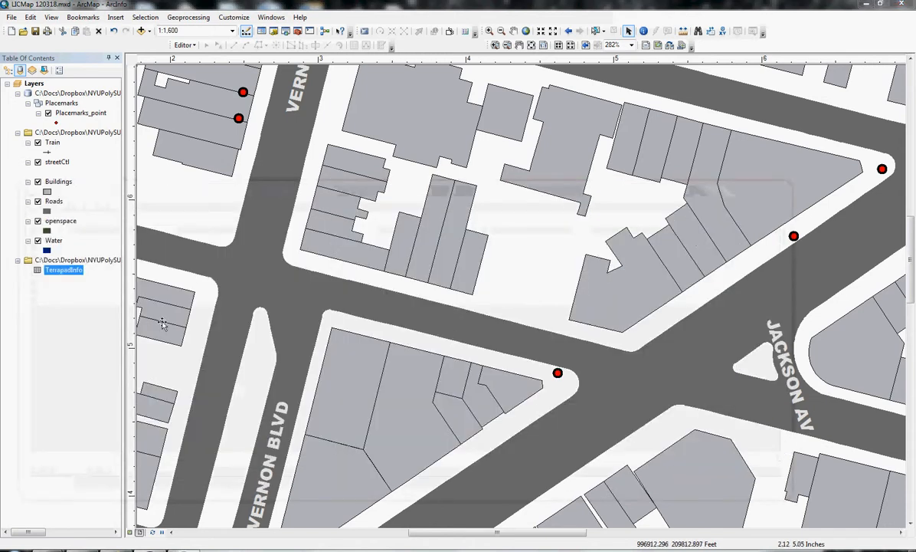
{"action": "left_click", "coordinate": [79, 115]}
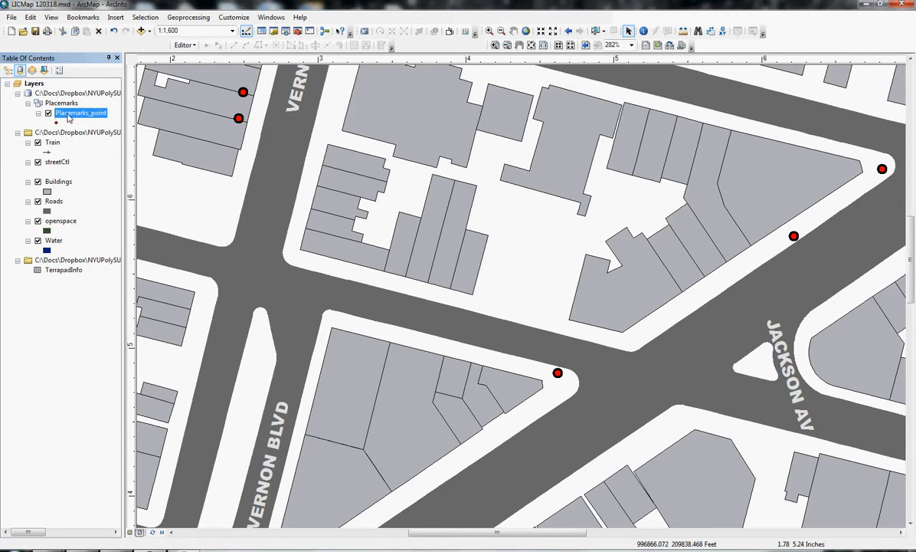
{"action": "right_click", "coordinate": [69, 117]}
{"action": "left_click", "coordinate": [84, 125]}
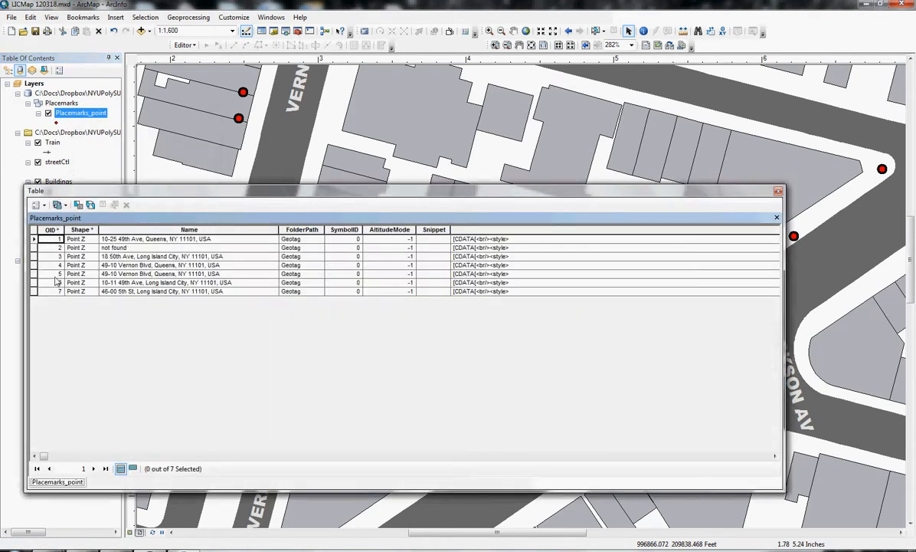
{"action": "left_click", "coordinate": [778, 192]}
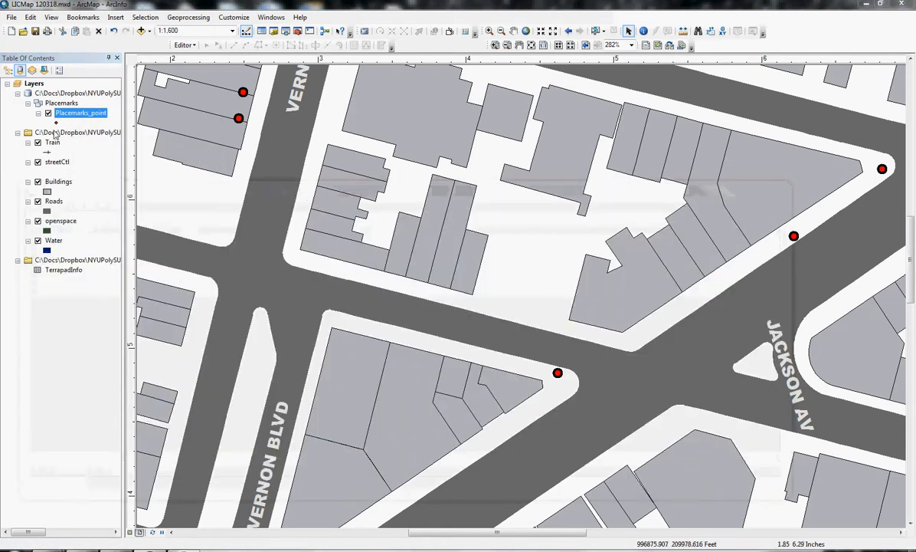
{"action": "right_click", "coordinate": [76, 115]}
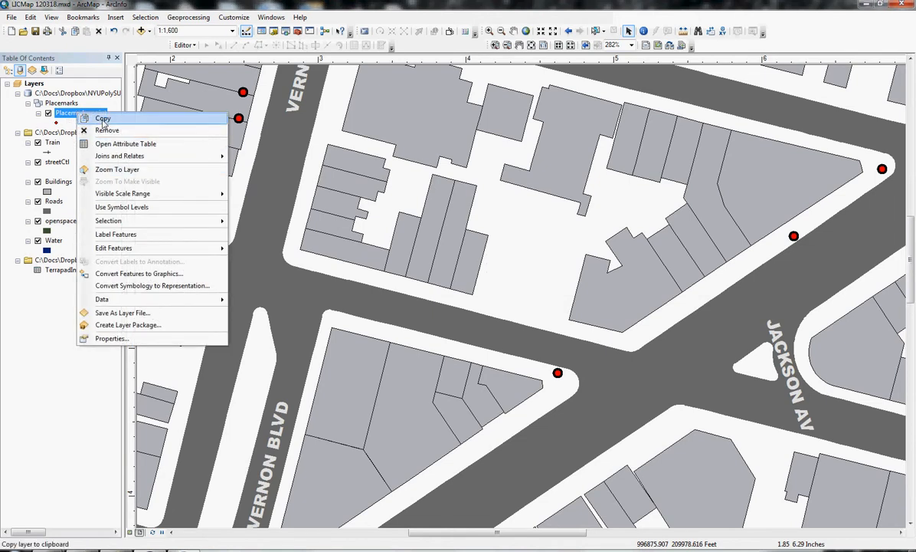
{"action": "left_click", "coordinate": [71, 336]}
{"action": "left_click", "coordinate": [81, 114]}
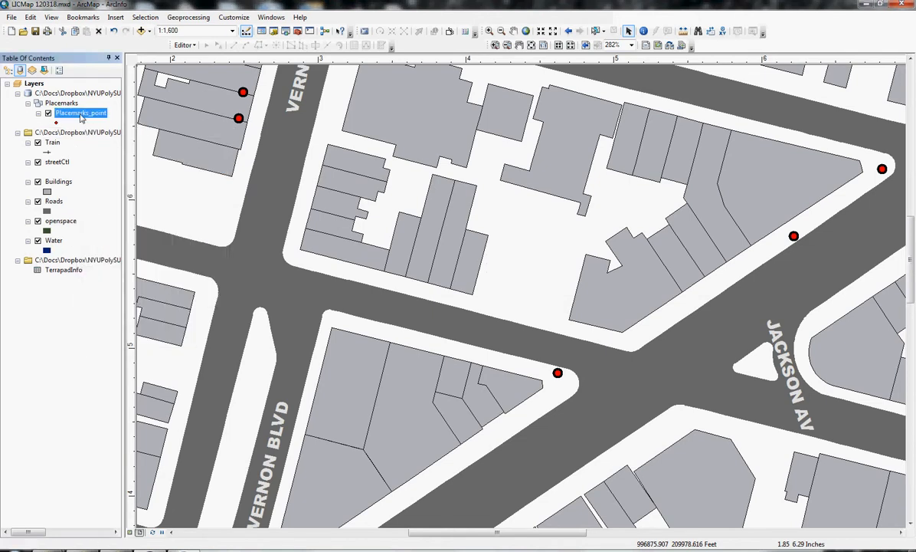
{"action": "left_click", "coordinate": [69, 115]}
{"action": "right_click", "coordinate": [62, 116]}
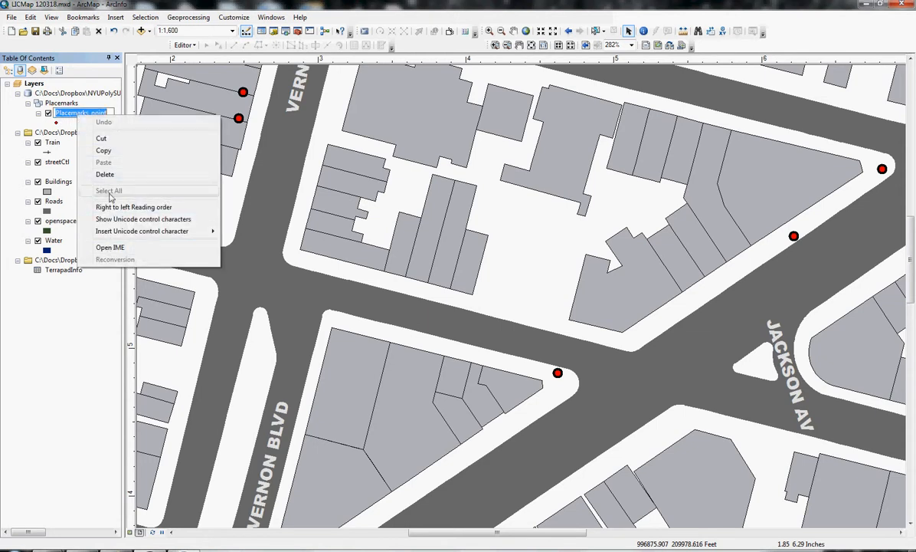
- Export all features of the Placemarks_point layer as a shapefile named RedWalkPoints in the terrapadGIS folder and add it to the map
{"action": "left_click", "coordinate": [64, 305]}
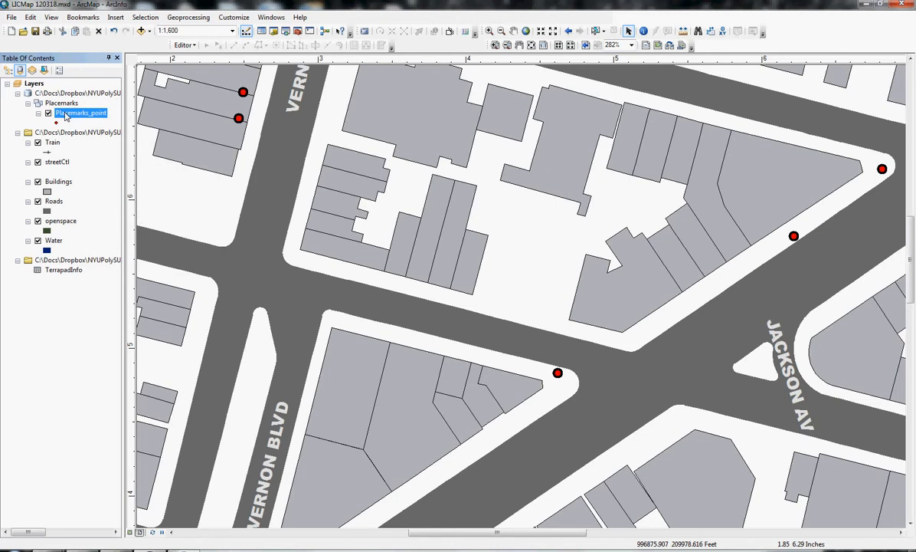
{"action": "right_click", "coordinate": [69, 116]}
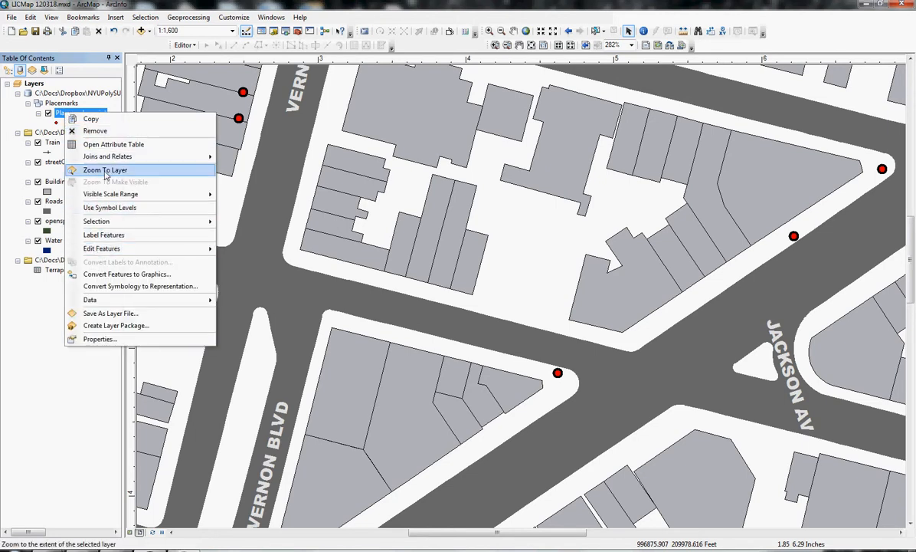
{"action": "mouse_move", "coordinate": [130, 300]}
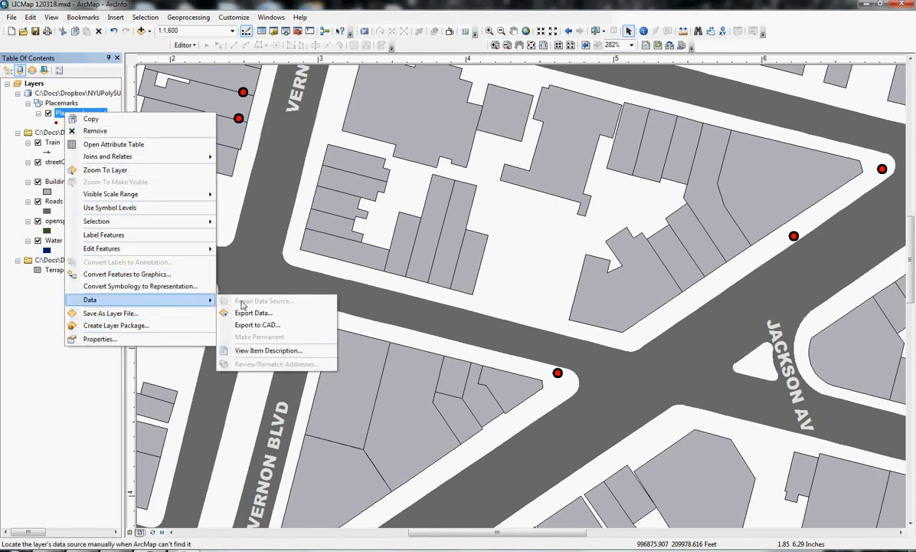
{"action": "left_click", "coordinate": [272, 313]}
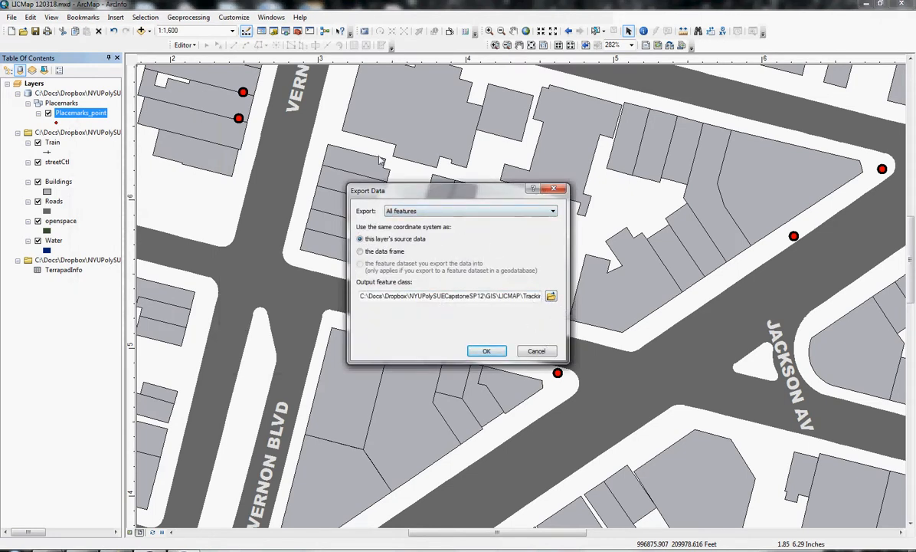
{"action": "left_click", "coordinate": [551, 297]}
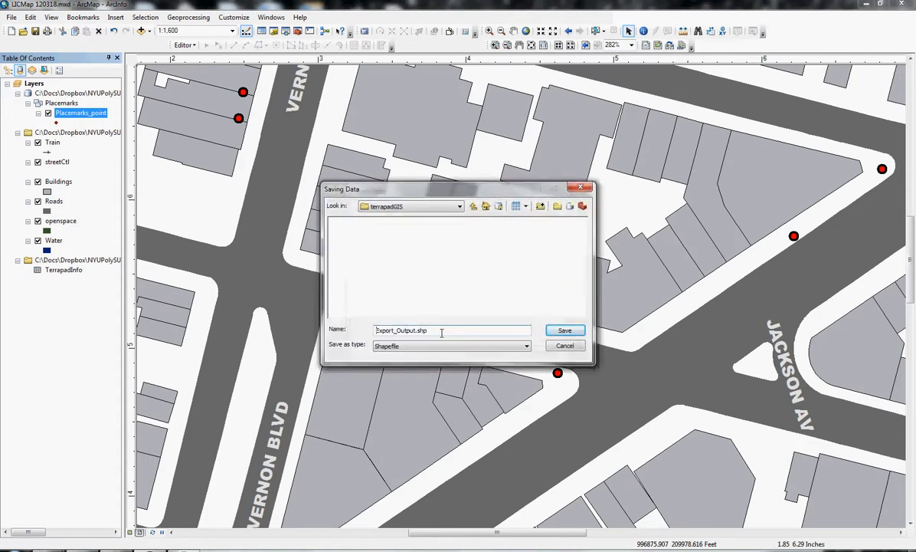
{"action": "left_click_drag", "start_coordinate": [442, 332], "coordinate": [313, 320]}
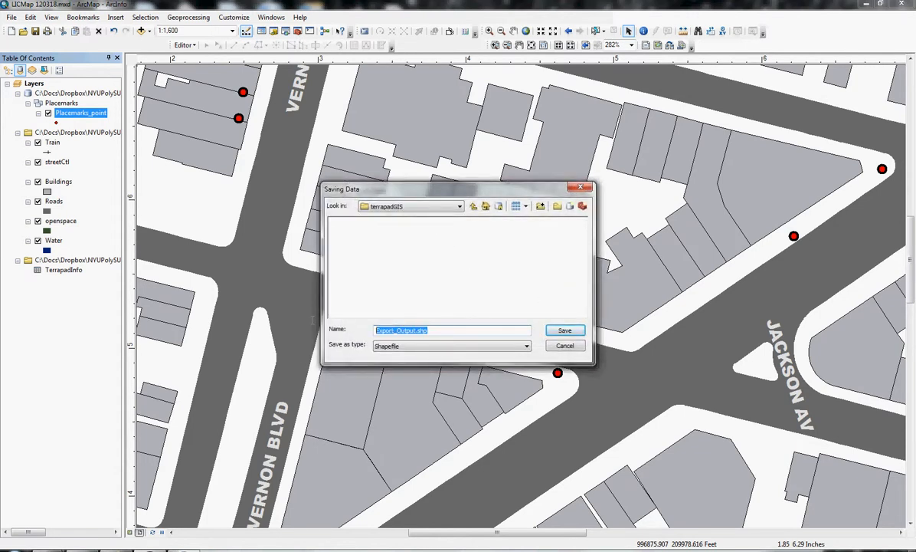
{"action": "type", "text": "RedWalkPoints"}
{"action": "left_click", "coordinate": [565, 330]}
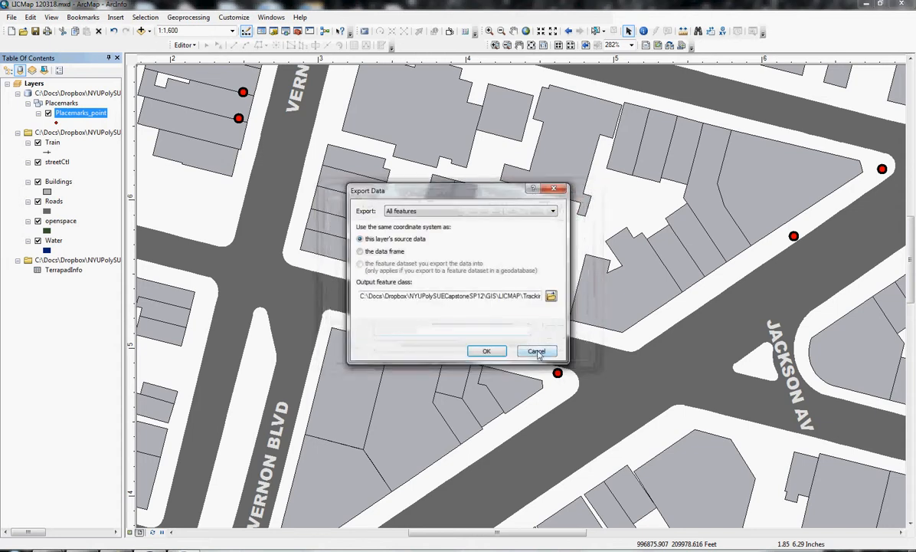
{"action": "left_click", "coordinate": [489, 351]}
{"action": "left_click", "coordinate": [487, 317]}
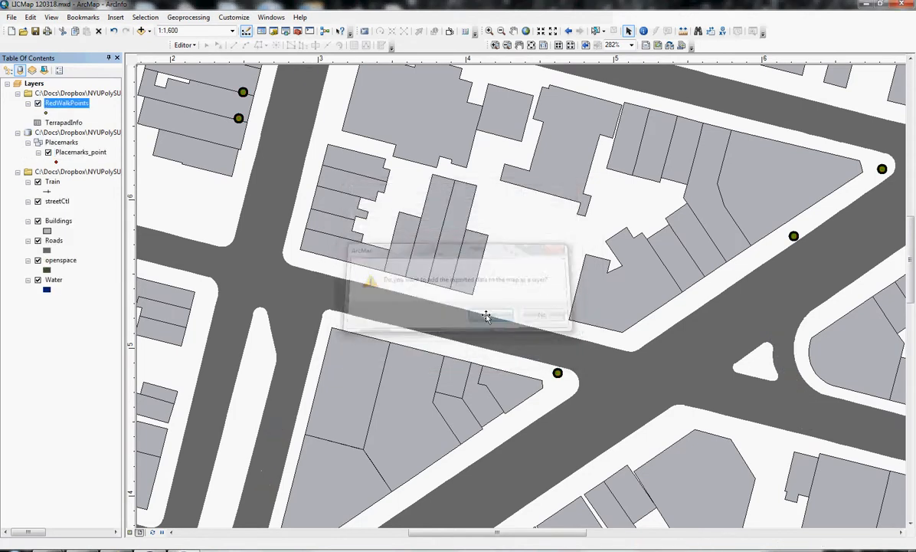
- Remove the original RedWalkTerrapad geodatabase with its Placemarks_point layer from the map
{"action": "right_click", "coordinate": [67, 133]}
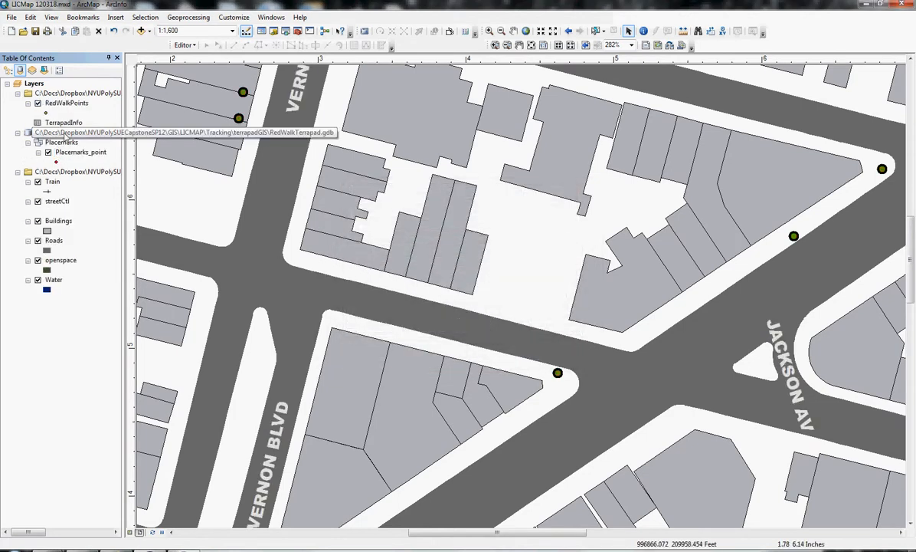
{"action": "left_click", "coordinate": [91, 140]}
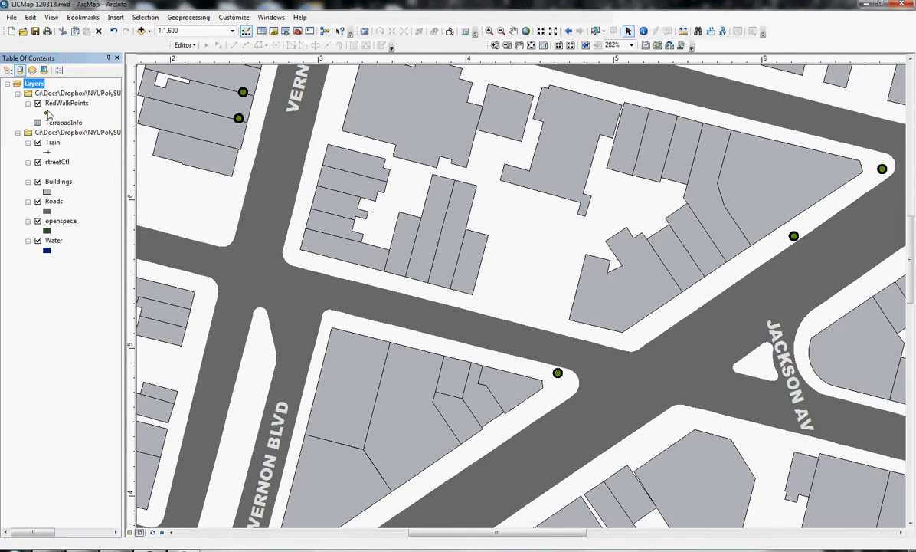
{"action": "left_click_drag", "start_coordinate": [47, 105], "coordinate": [41, 116]}
{"action": "left_click", "coordinate": [74, 104]}
{"action": "right_click", "coordinate": [74, 104]}
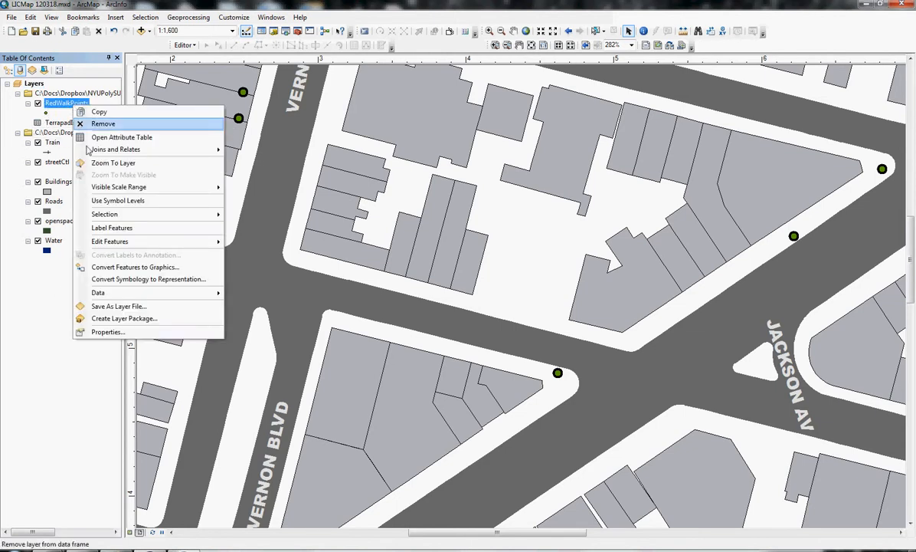
{"action": "mouse_move", "coordinate": [112, 245]}
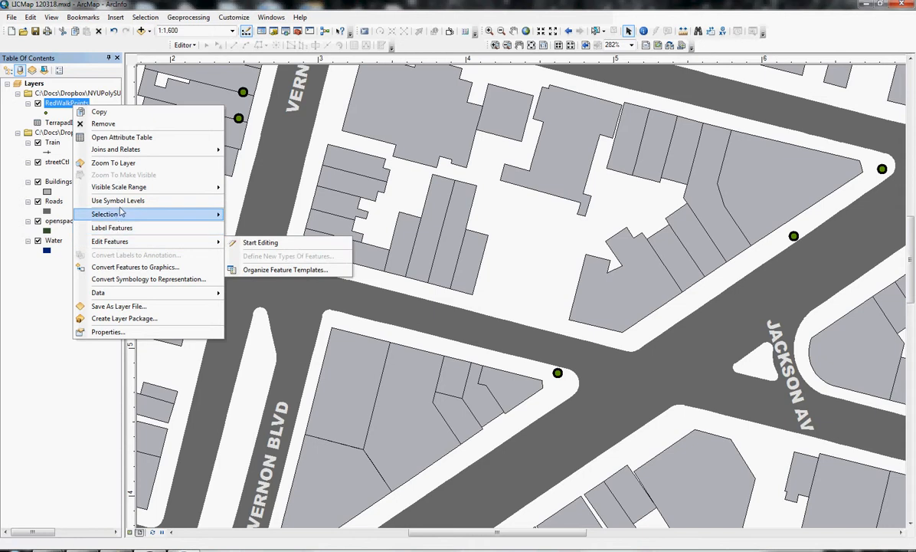
{"action": "mouse_move", "coordinate": [119, 148]}
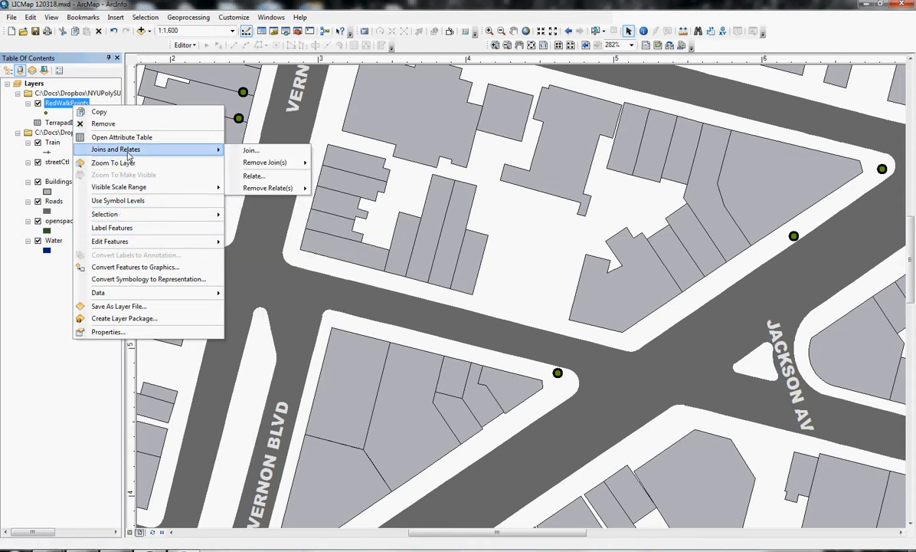
{"action": "left_click", "coordinate": [263, 153]}
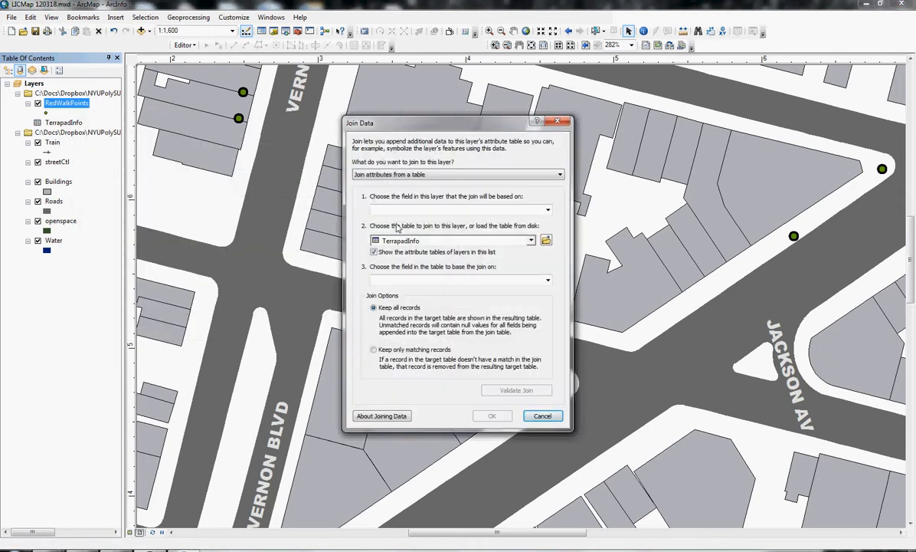
{"action": "left_click", "coordinate": [388, 210]}
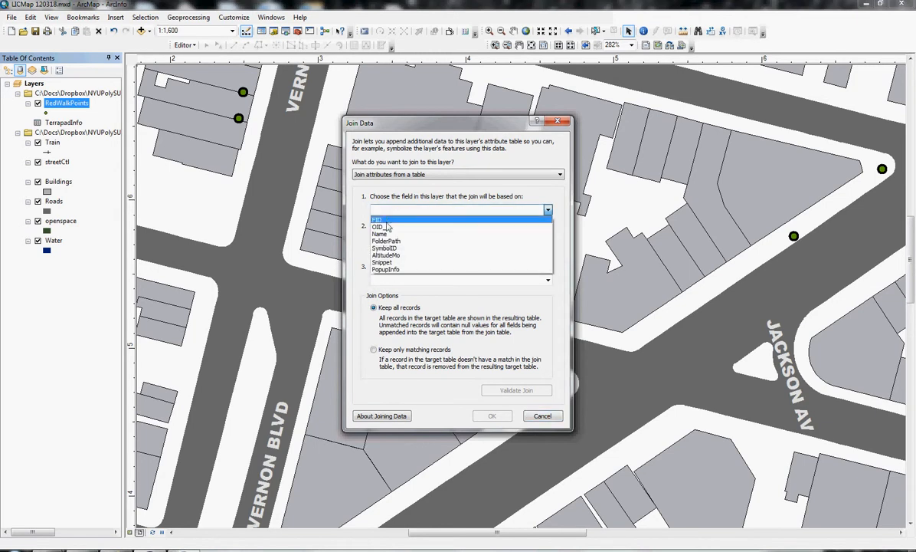
{"action": "left_click", "coordinate": [379, 227]}
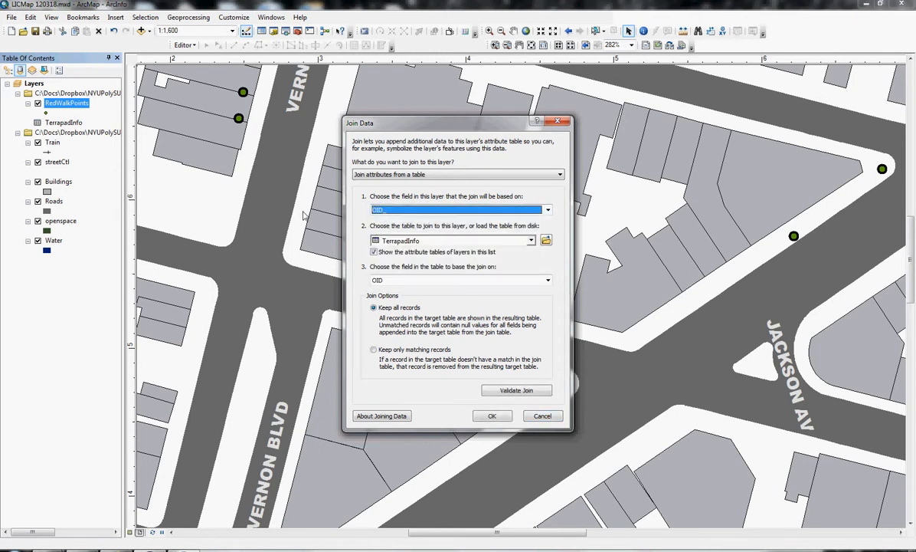
{"action": "left_click", "coordinate": [548, 418]}
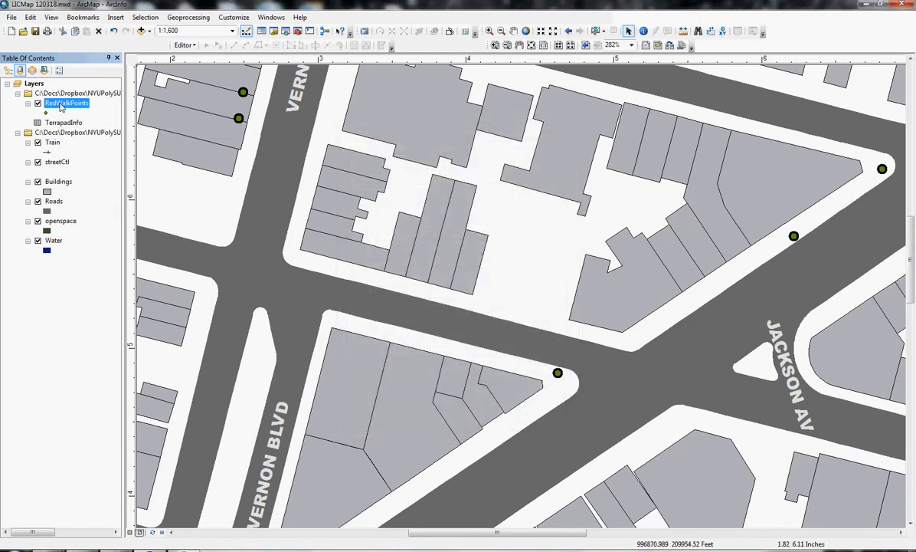
- Examine the FID and OID_ values in the RedWalkPoints attribute table and close it
{"action": "right_click", "coordinate": [62, 103]}
{"action": "left_click", "coordinate": [96, 135]}
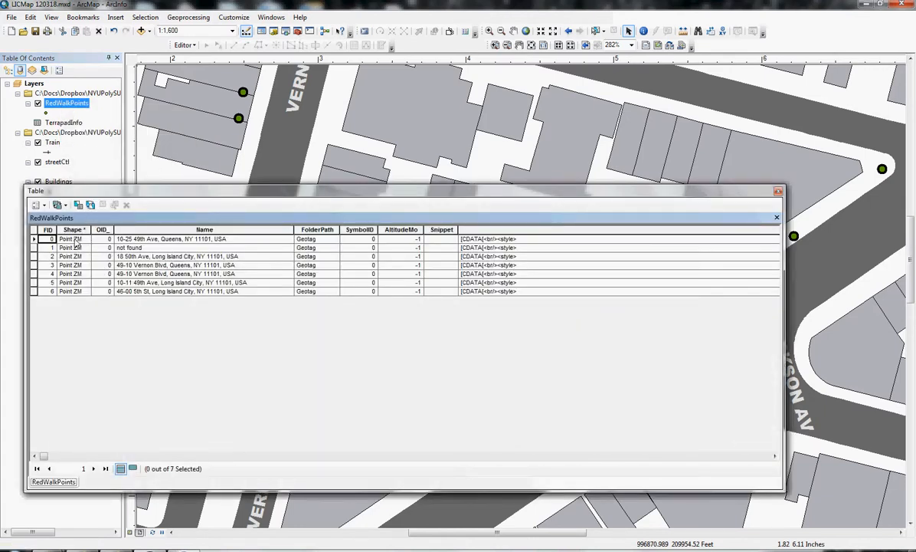
{"action": "left_click", "coordinate": [50, 292]}
{"action": "left_click", "coordinate": [779, 190]}
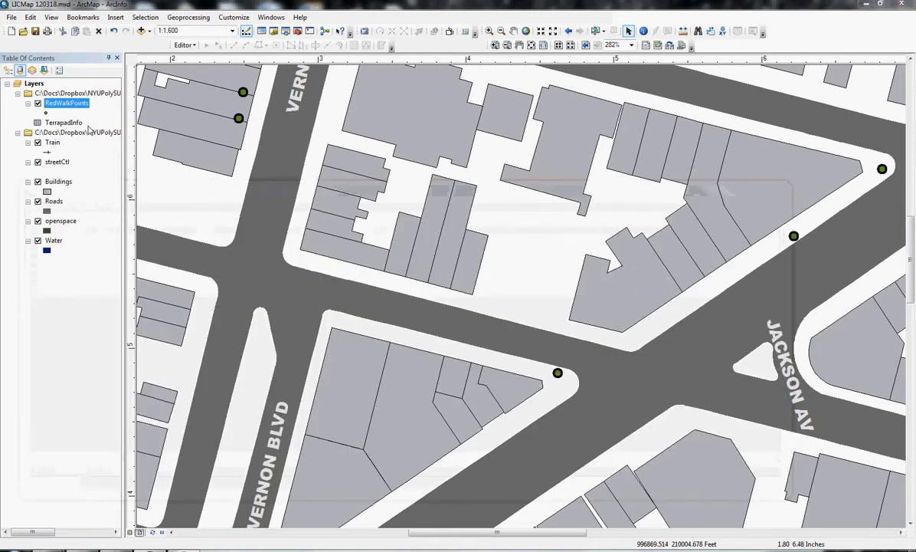
- Join the TerrapadInfo table to the RedWalkPoints layer, matching FID with the table's OID field and keeping all records
{"action": "right_click", "coordinate": [73, 108]}
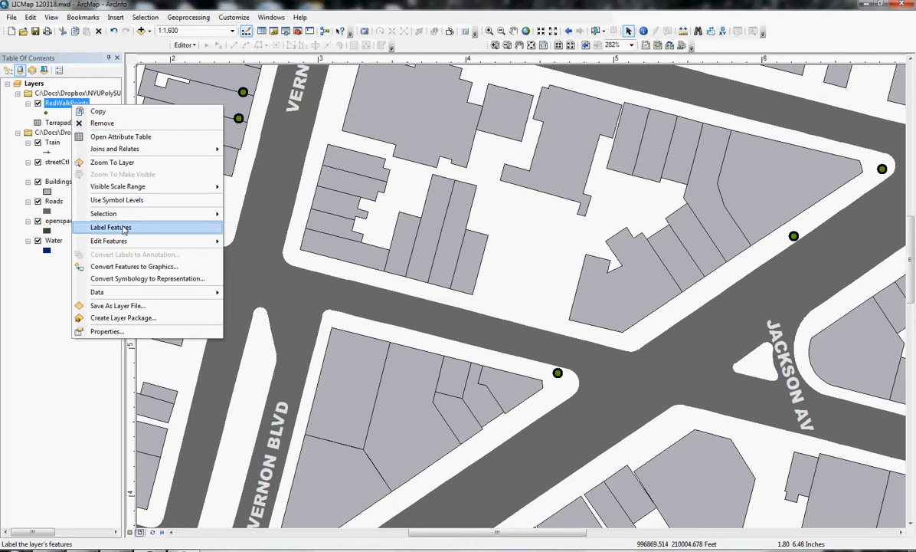
{"action": "mouse_move", "coordinate": [115, 148]}
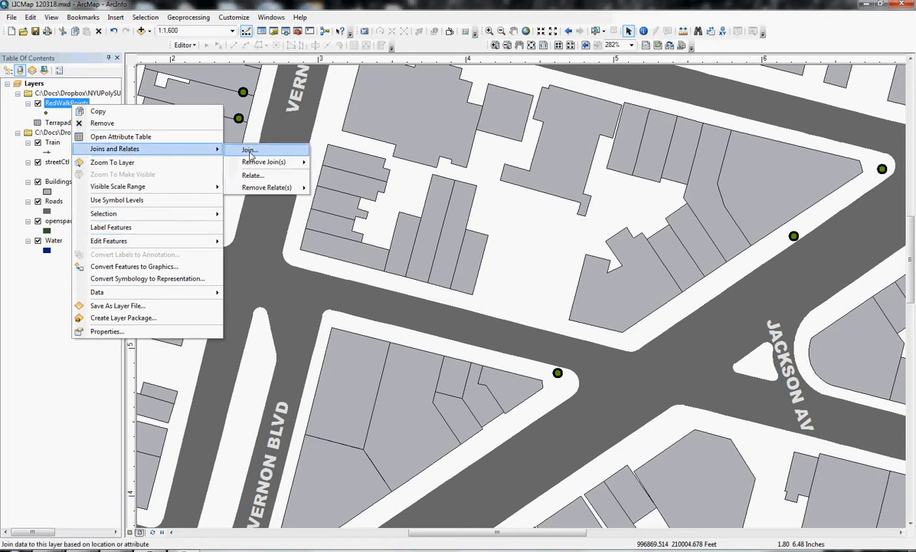
{"action": "left_click", "coordinate": [236, 146]}
{"action": "left_click", "coordinate": [393, 209]}
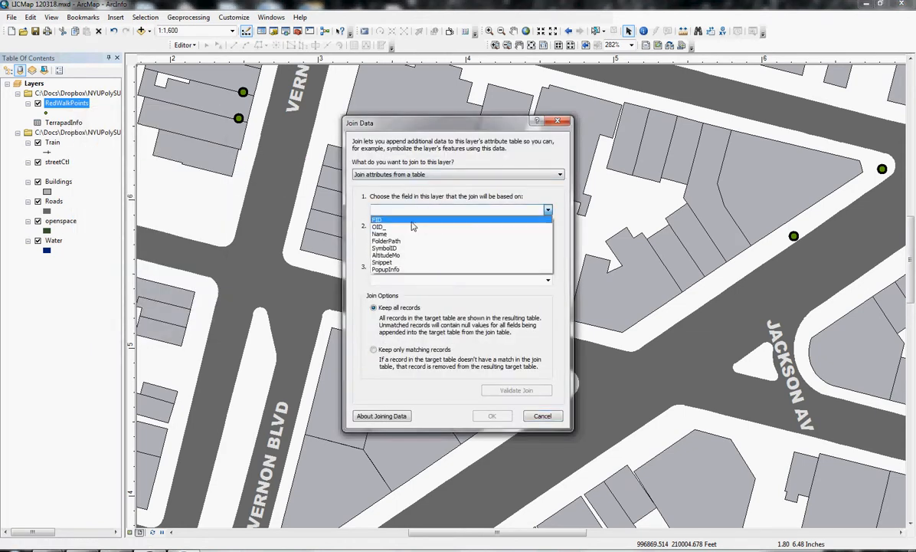
{"action": "left_click", "coordinate": [393, 215]}
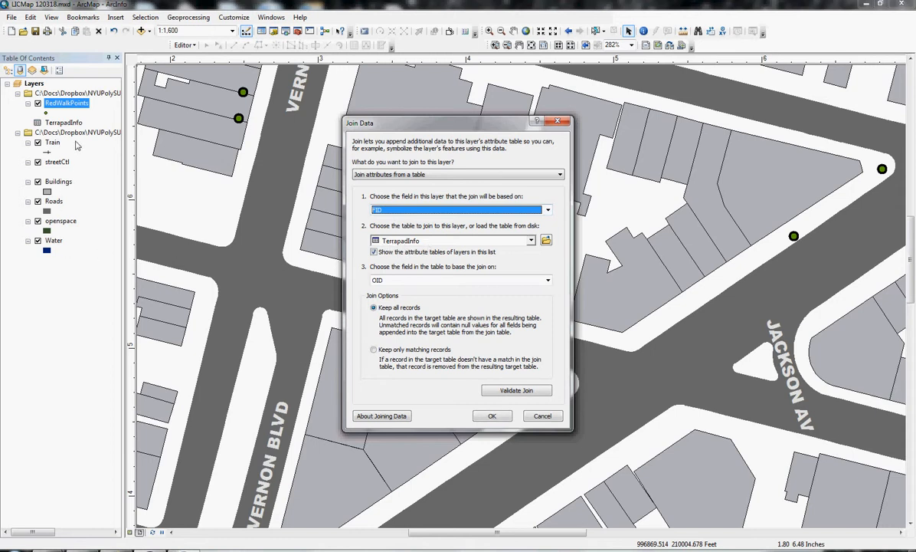
{"action": "left_click", "coordinate": [393, 279]}
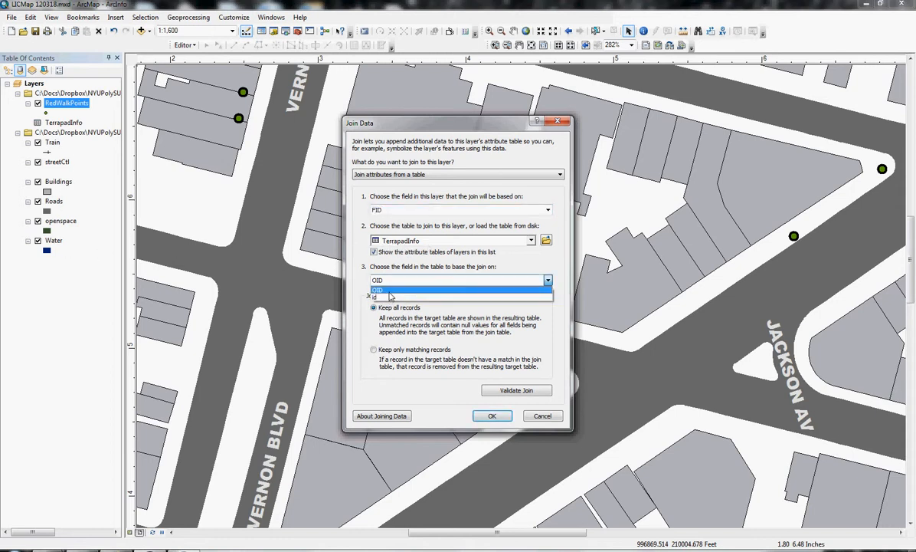
{"action": "left_click", "coordinate": [399, 286]}
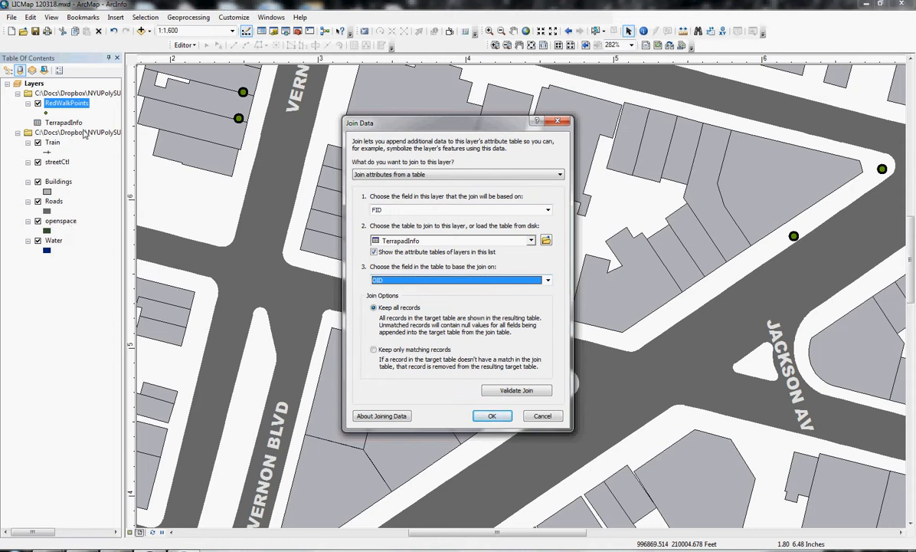
{"action": "left_click", "coordinate": [492, 416]}
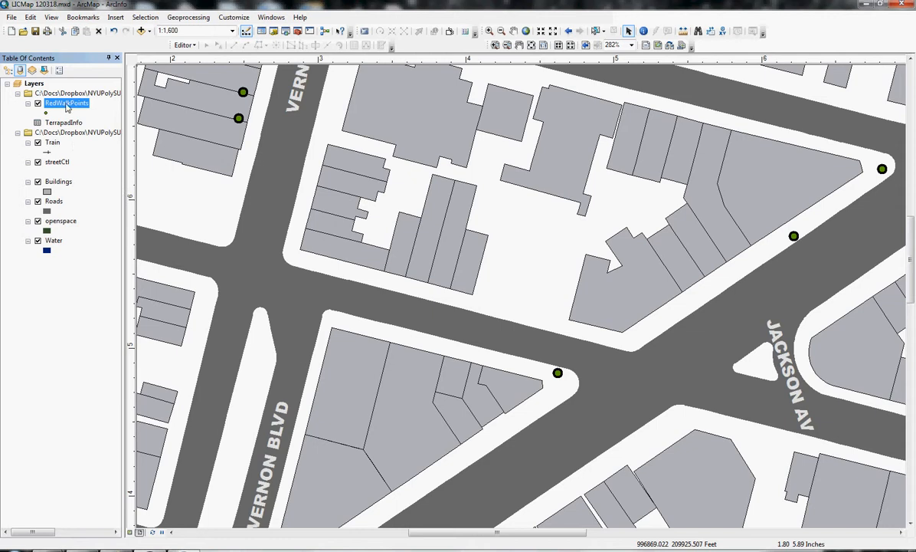
- Review the joined TerrapadInfo fields in the RedWalkPoints attribute table and close it
{"action": "right_click", "coordinate": [67, 108]}
{"action": "left_click", "coordinate": [95, 137]}
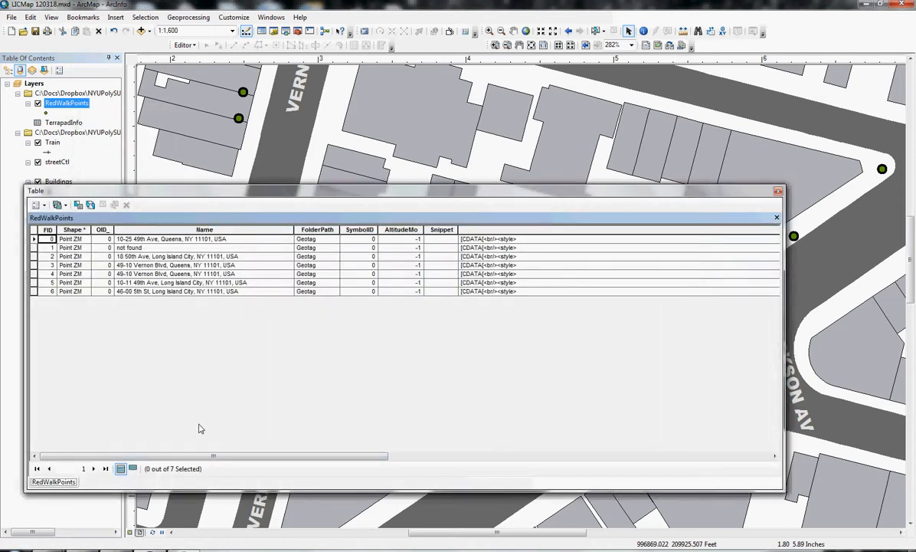
{"action": "left_click_drag", "start_coordinate": [258, 459], "coordinate": [479, 474]}
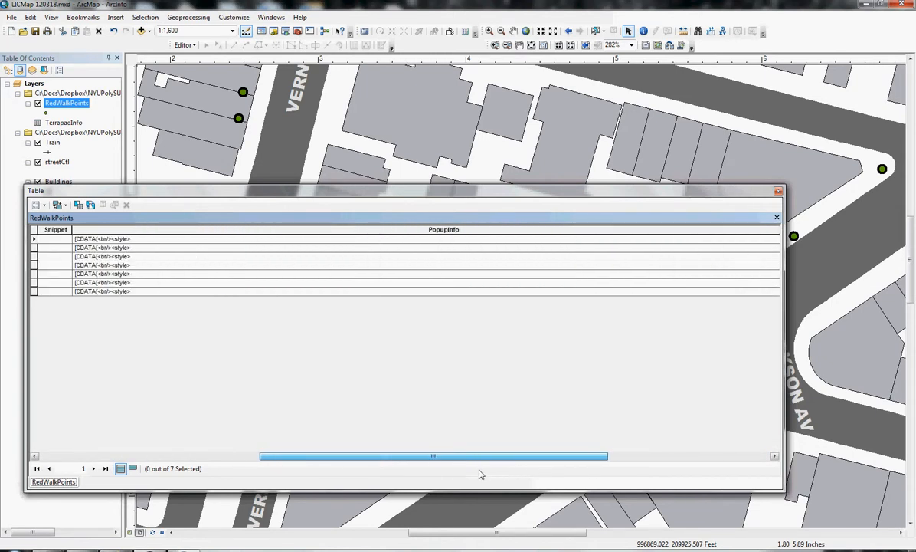
{"action": "left_click_drag", "start_coordinate": [71, 229], "coordinate": [118, 253]}
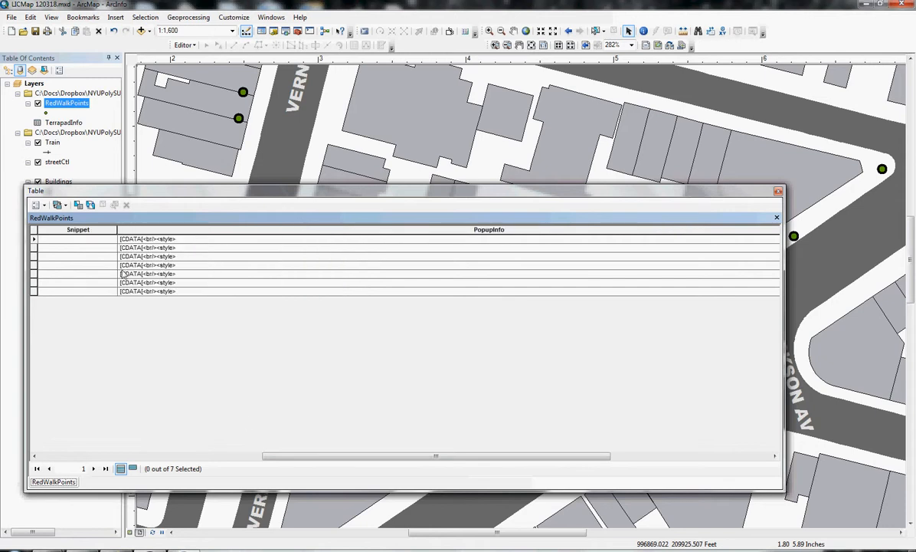
{"action": "left_click_drag", "start_coordinate": [413, 457], "coordinate": [553, 453]}
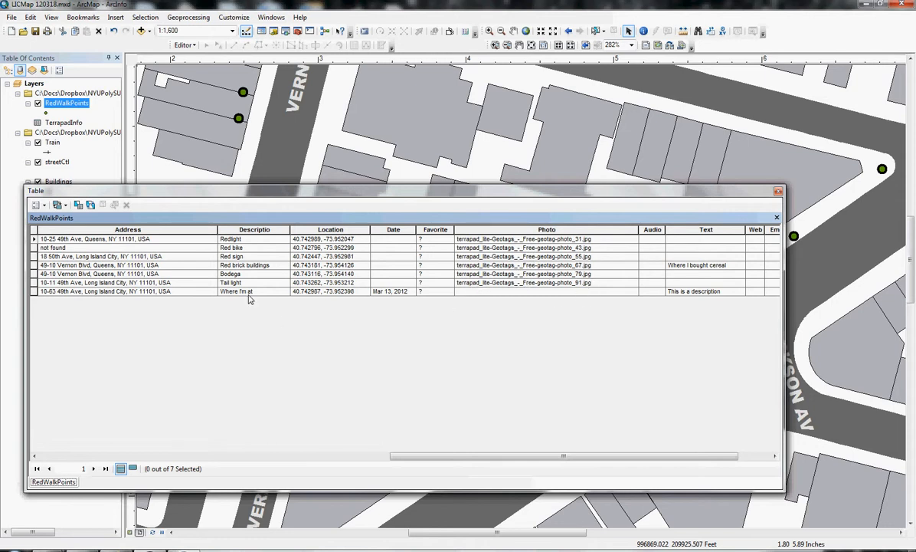
{"action": "left_click", "coordinate": [779, 192]}
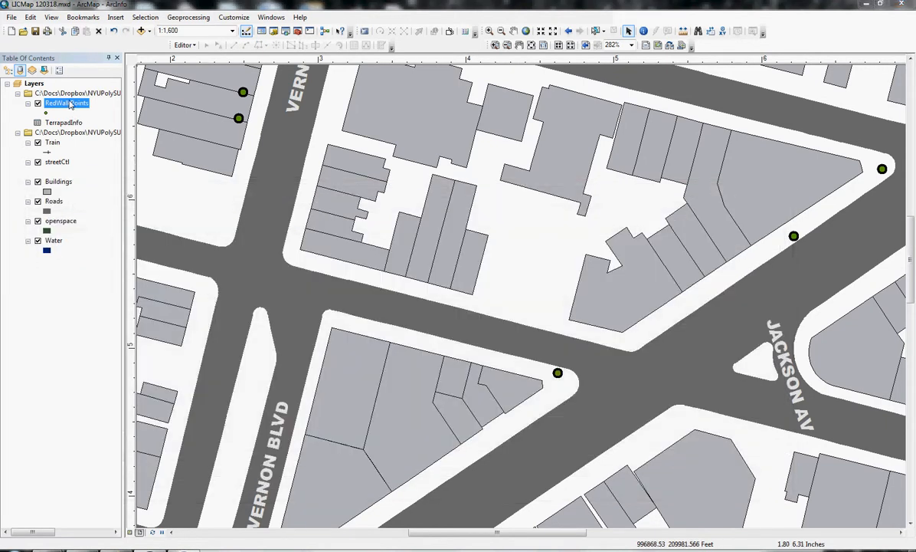
- Turn on labels for the RedWalkPoints layer and apply Location as the label field
{"action": "right_click", "coordinate": [67, 102]}
{"action": "left_click", "coordinate": [103, 327]}
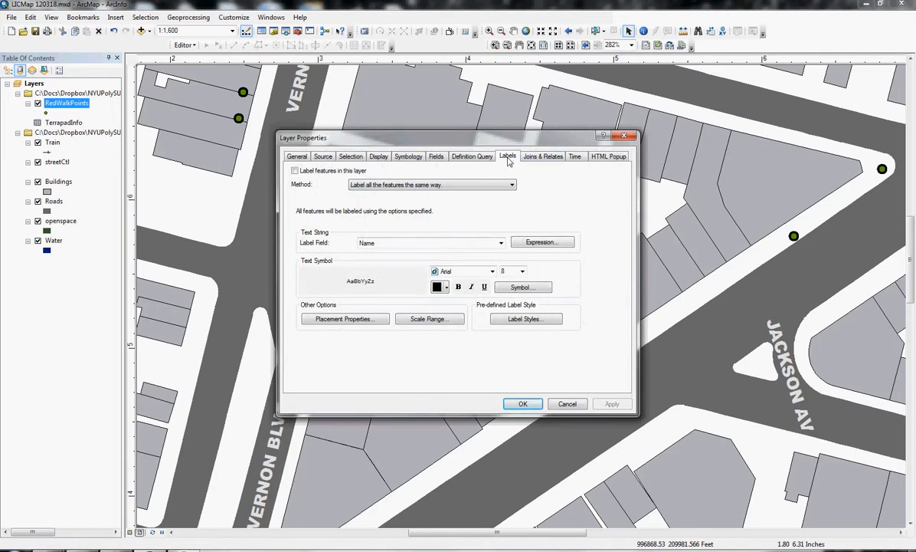
{"action": "left_click", "coordinate": [295, 170]}
{"action": "left_click", "coordinate": [406, 242]}
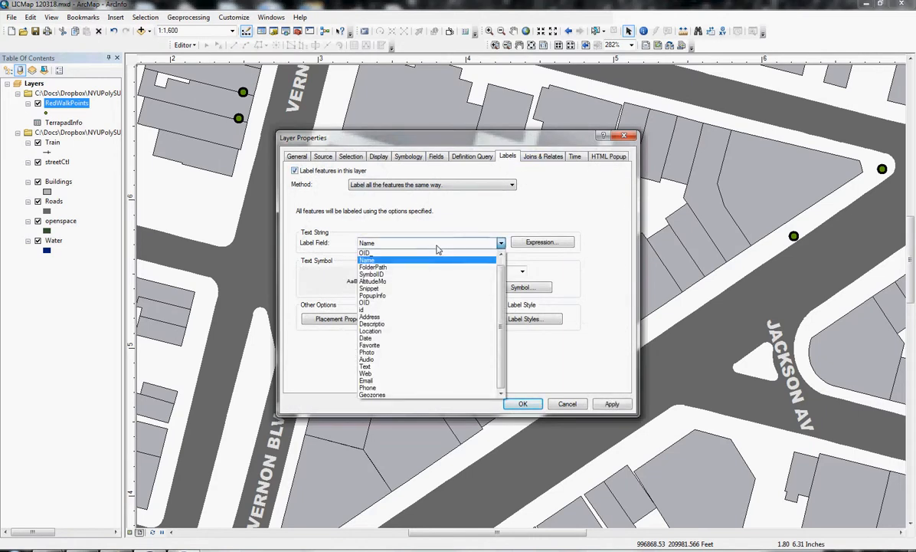
{"action": "left_click", "coordinate": [414, 330]}
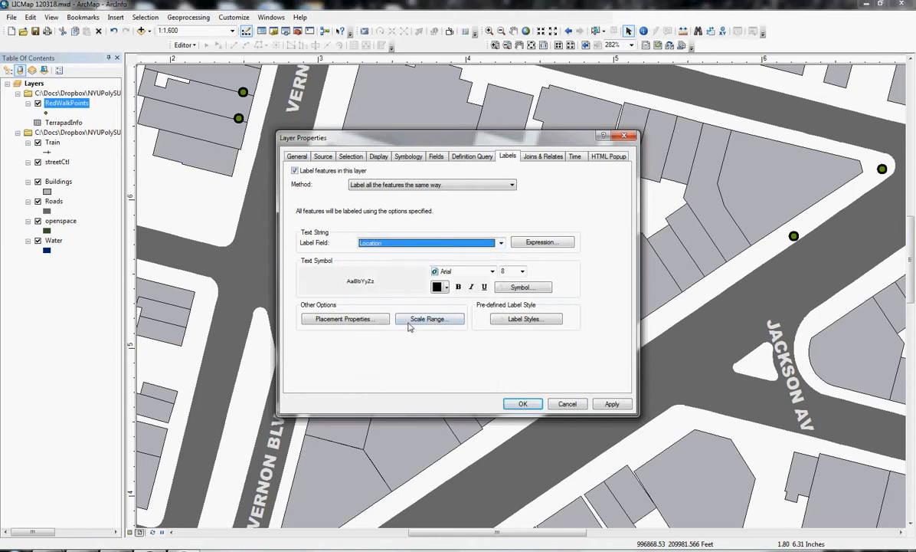
{"action": "left_click", "coordinate": [611, 404]}
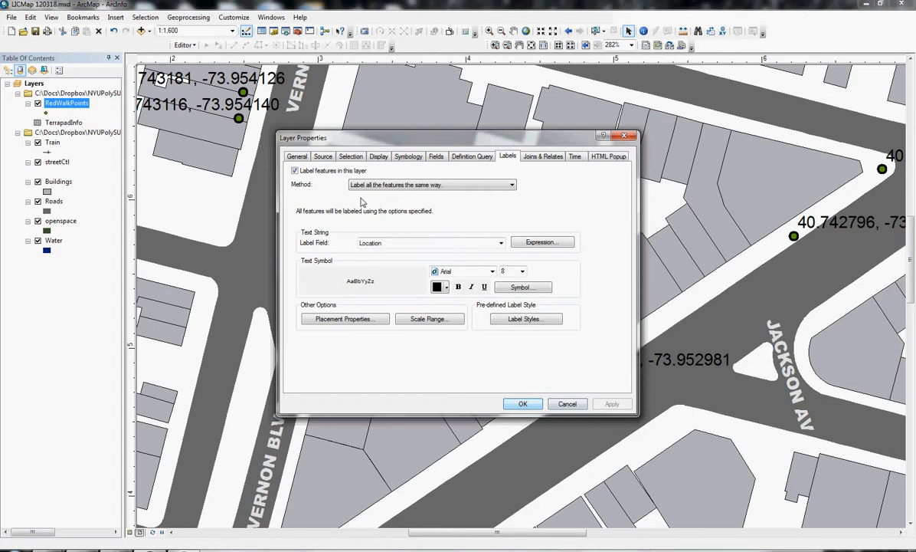
- Change the RedWalkPoints label field to Descriptio, apply it to the map and close the layer properties
{"action": "left_click", "coordinate": [471, 243]}
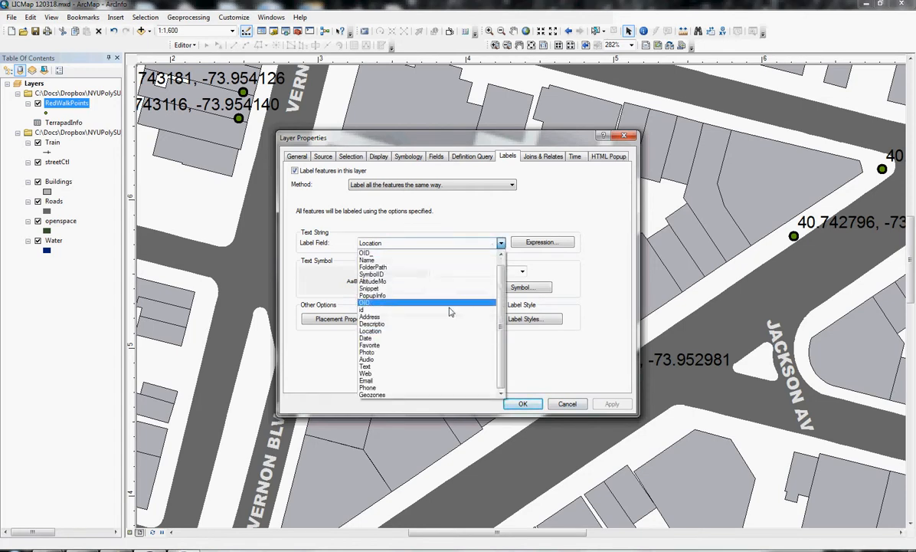
{"action": "left_click", "coordinate": [421, 323]}
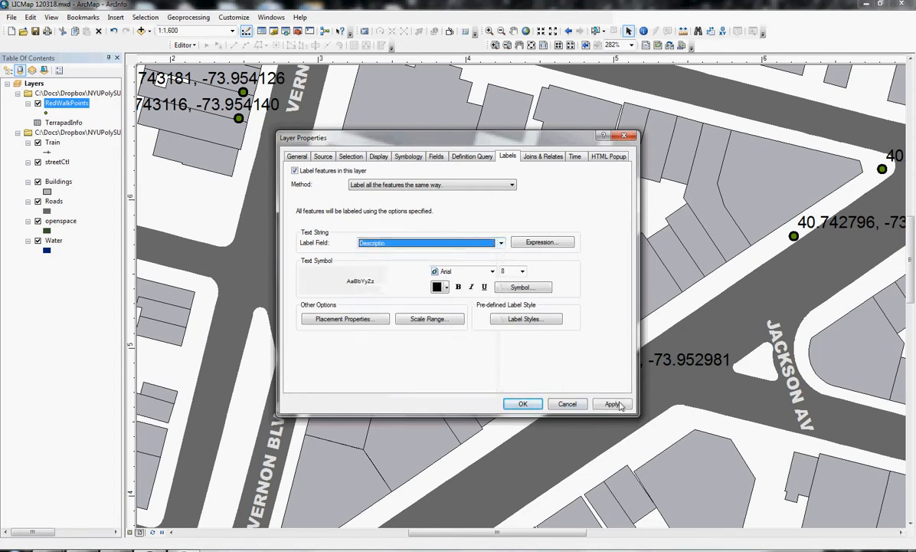
{"action": "left_click", "coordinate": [612, 404]}
{"action": "left_click", "coordinate": [524, 403]}
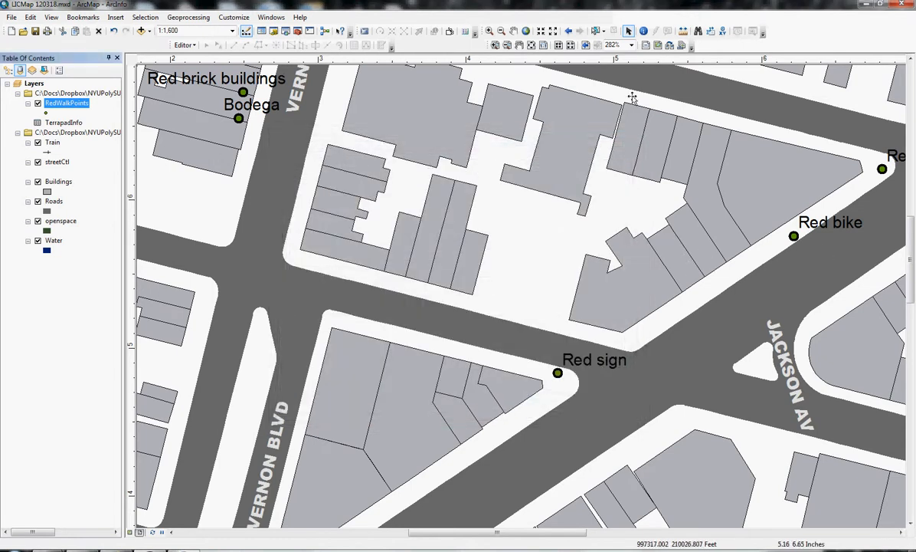
- Change the RedWalkPoints marker symbol color to red
{"action": "left_click", "coordinate": [496, 45]}
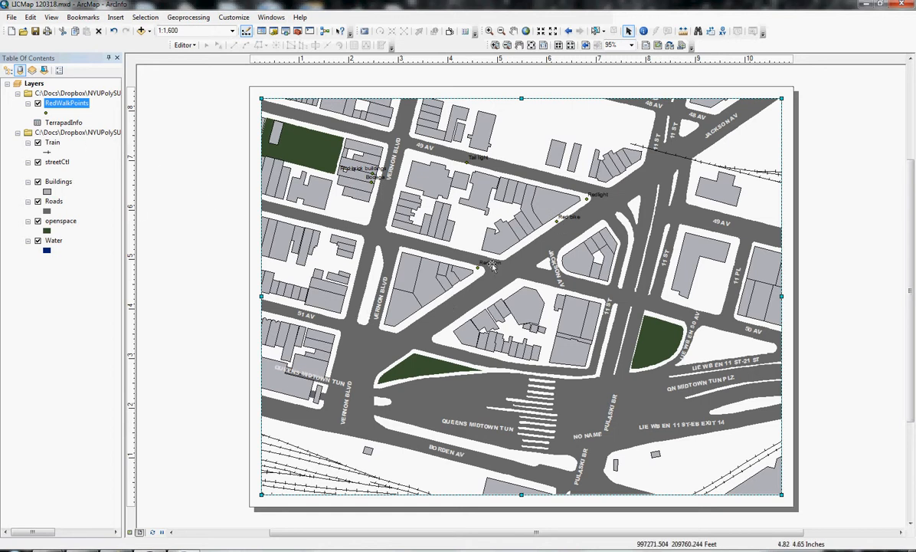
{"action": "left_click", "coordinate": [46, 113]}
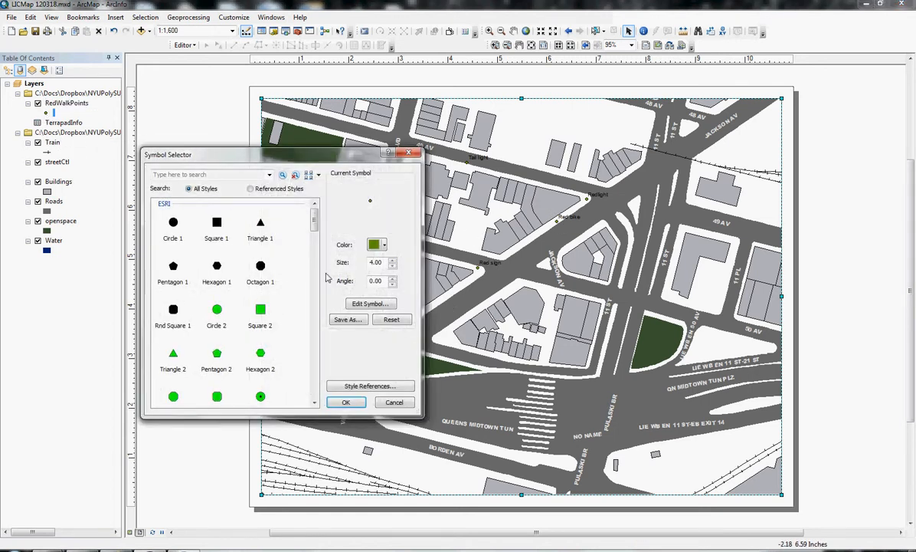
{"action": "left_click", "coordinate": [374, 244]}
{"action": "left_click", "coordinate": [383, 293]}
{"action": "left_click", "coordinate": [346, 403]}
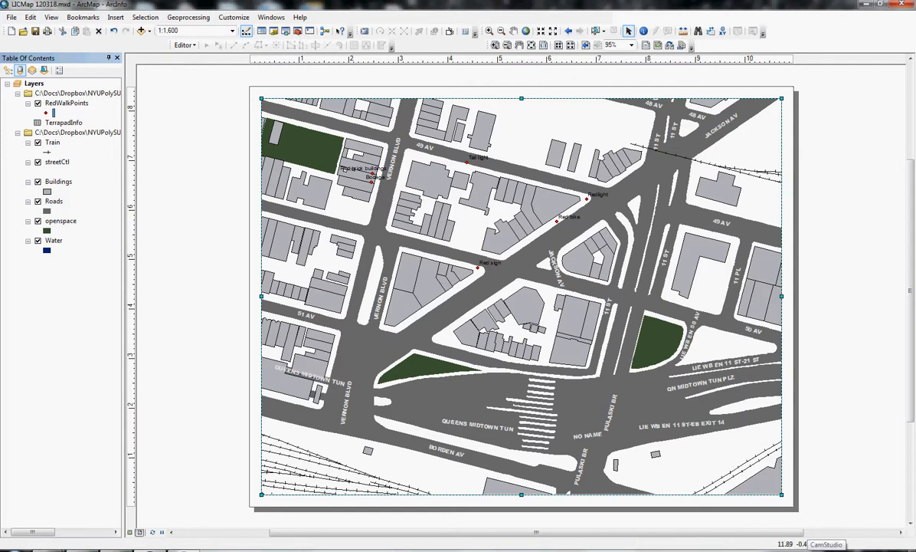
{"action": "right_click", "coordinate": [826, 548]}
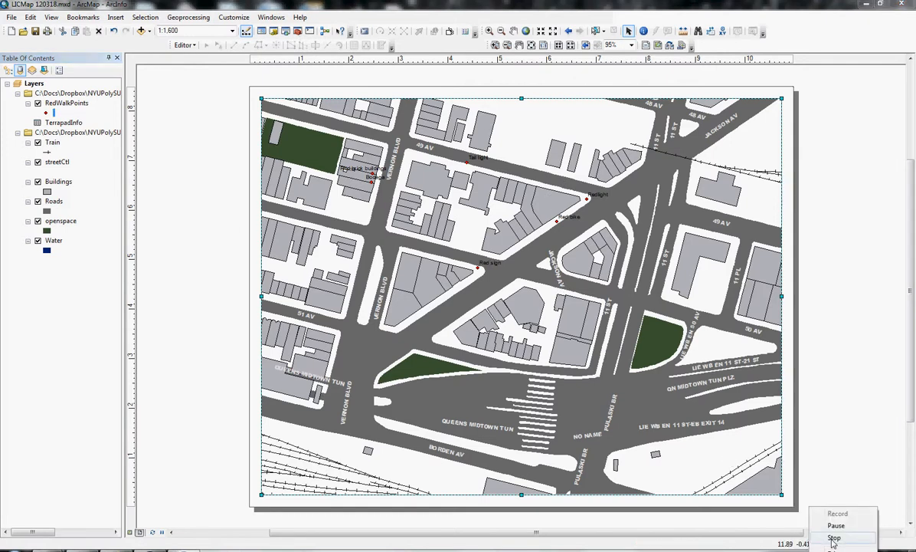